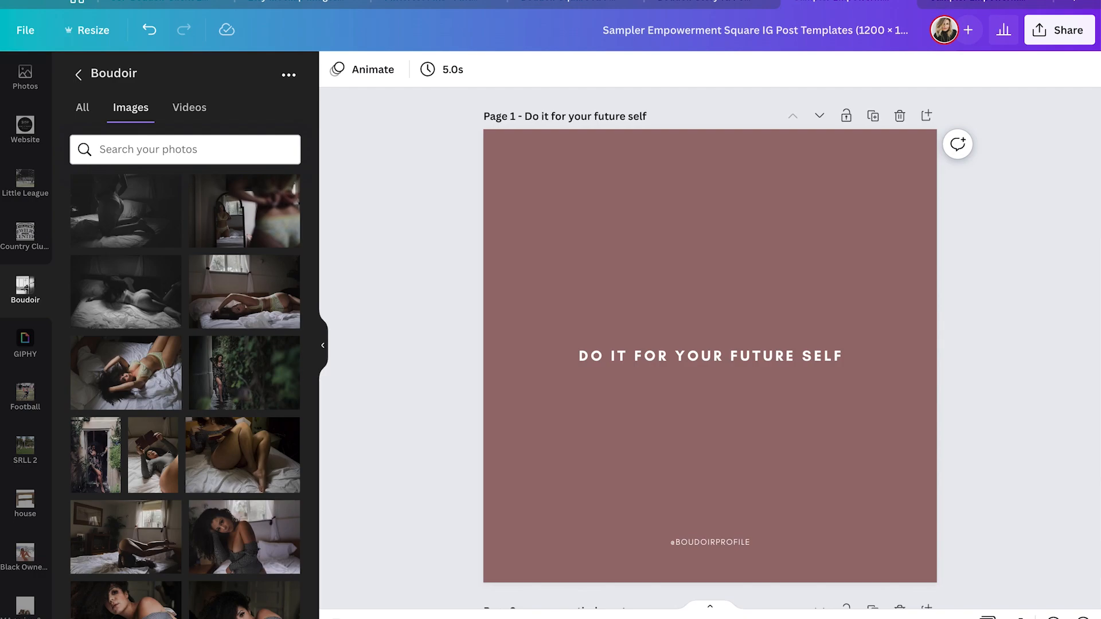
Fill page 1 with the Boudoir folder's wheat-field photo of the reclining woman with a raised arm, and accept its crop.
{"action": "scroll", "coordinate": [991, 371], "scroll_direction": "down", "scroll_amount": 15}
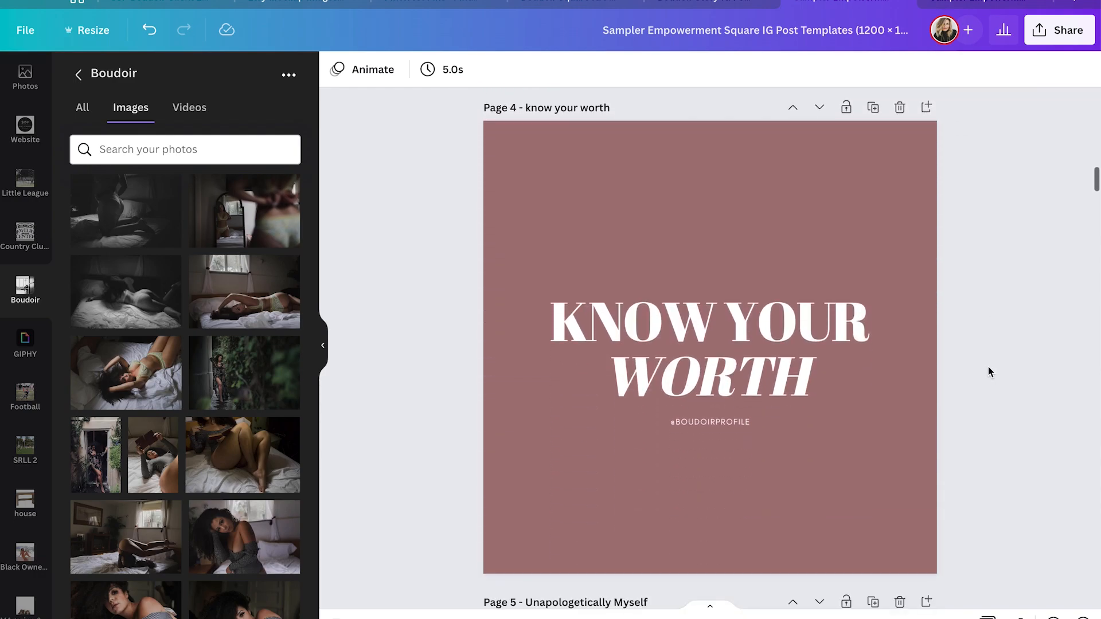
{"action": "scroll", "coordinate": [989, 422], "scroll_direction": "up", "scroll_amount": 15}
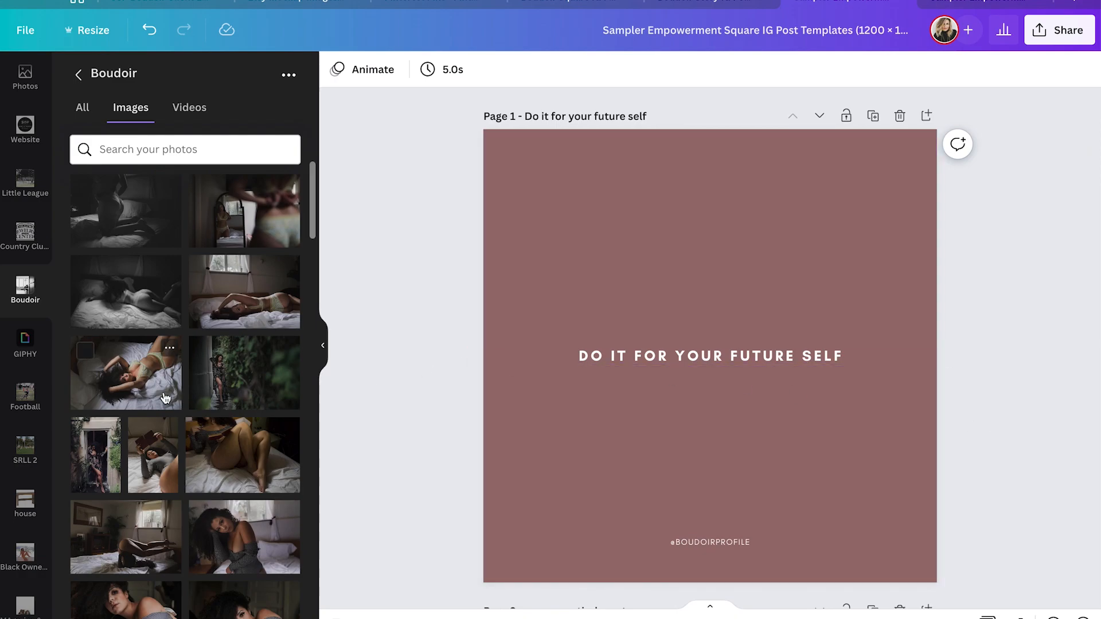
{"action": "scroll", "coordinate": [165, 398], "scroll_direction": "down", "scroll_amount": 15}
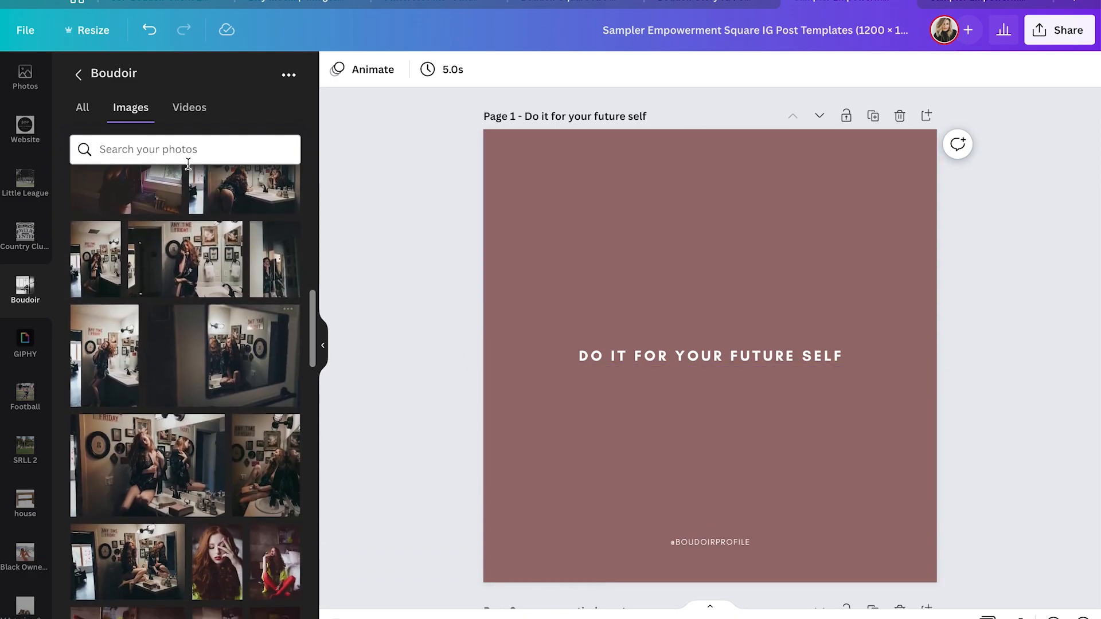
{"action": "scroll", "coordinate": [167, 447], "scroll_direction": "down", "scroll_amount": 10}
{"action": "scroll", "coordinate": [168, 463], "scroll_direction": "down", "scroll_amount": 10}
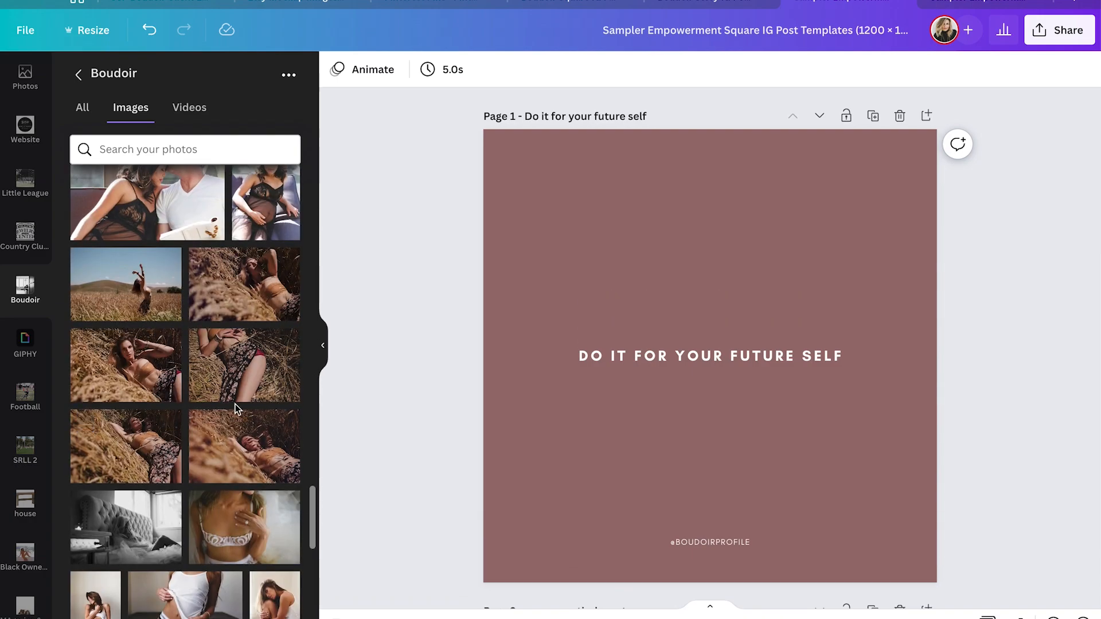
{"action": "left_click_drag", "start_coordinate": [203, 262], "coordinate": [639, 295]}
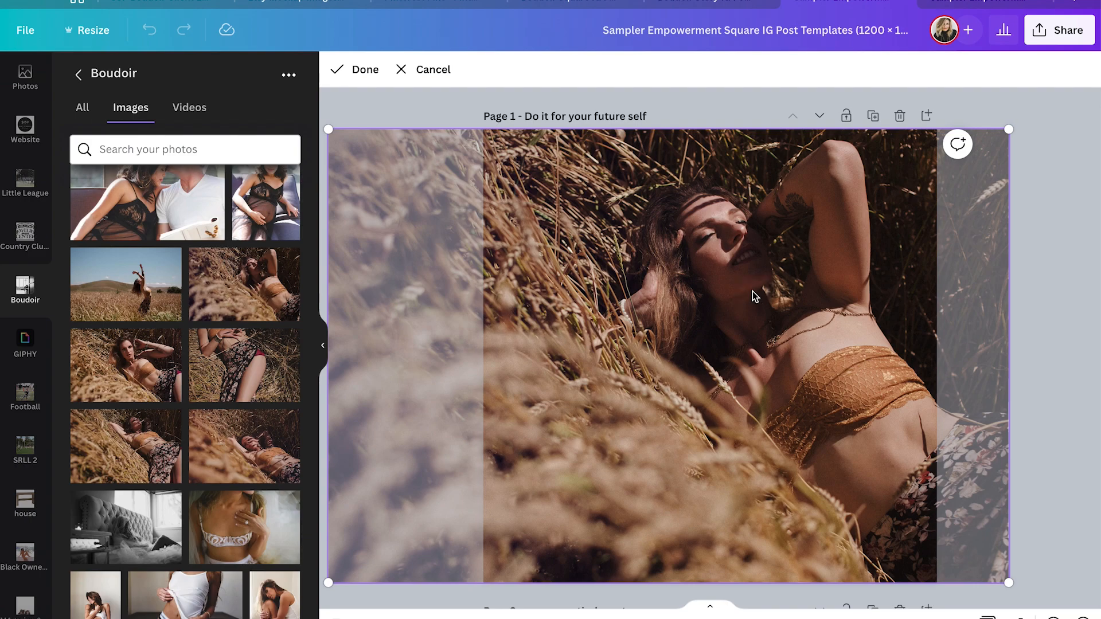
{"action": "left_click", "coordinate": [752, 296]}
{"action": "left_click", "coordinate": [994, 293]}
Set the transparency of page 1's photo to 73 and shift the photo sideways to expose the black background.
{"action": "left_click", "coordinate": [827, 282]}
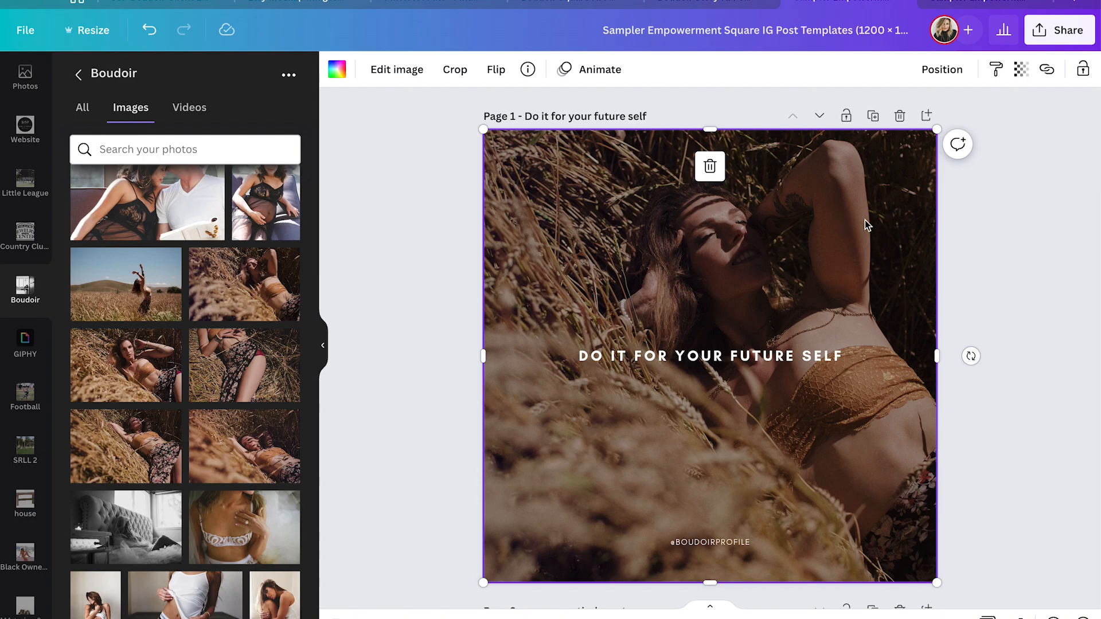
{"action": "left_click", "coordinate": [1025, 74]}
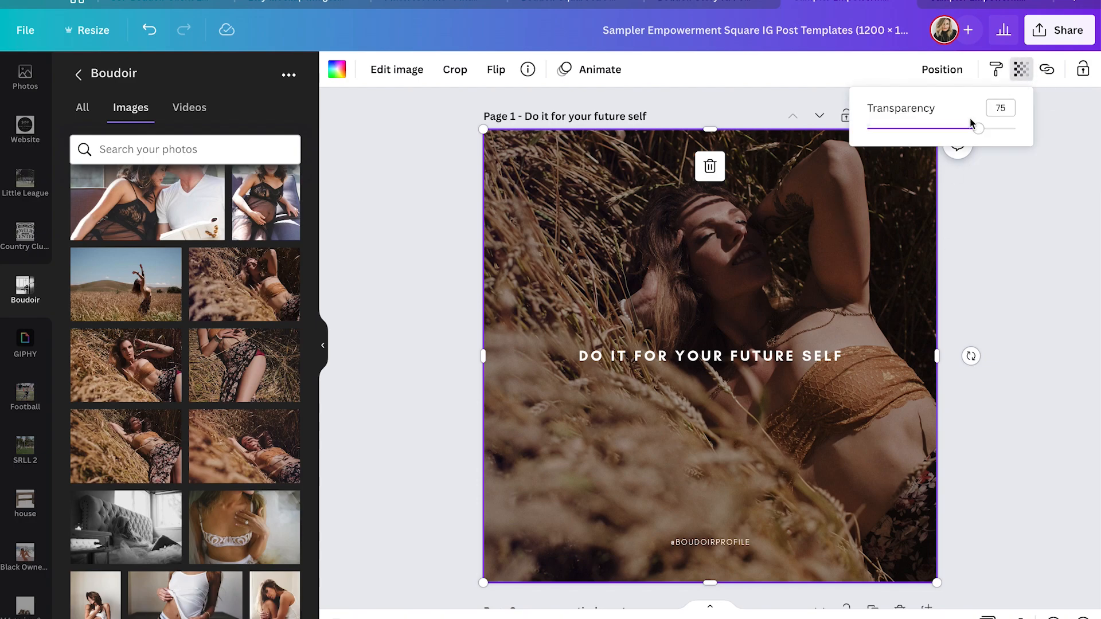
{"action": "mouse_move", "coordinate": [978, 130]}
{"action": "left_mouse_down"}
{"action": "mouse_move", "coordinate": [946, 135]}
{"action": "mouse_move", "coordinate": [976, 137]}
{"action": "left_mouse_up"}
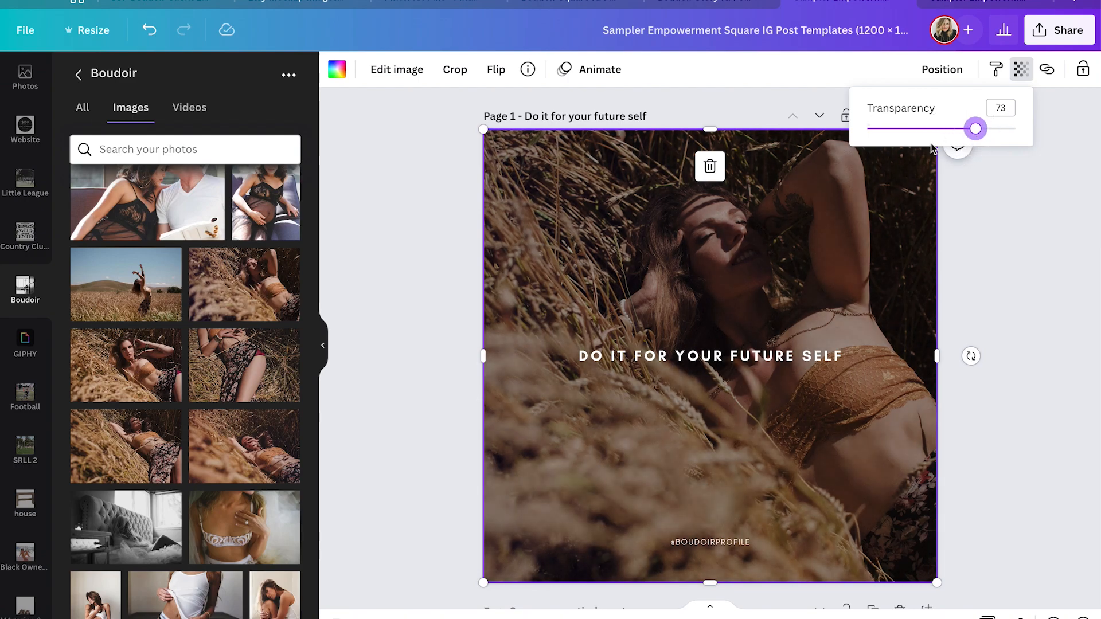
{"action": "left_click", "coordinate": [959, 251]}
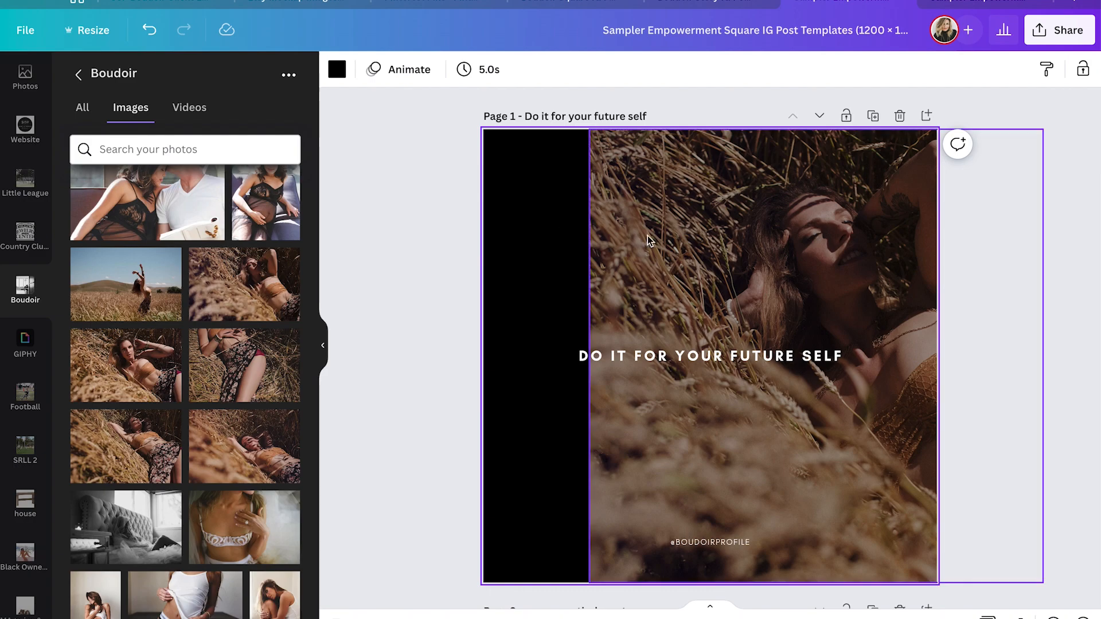
{"action": "left_click", "coordinate": [887, 226]}
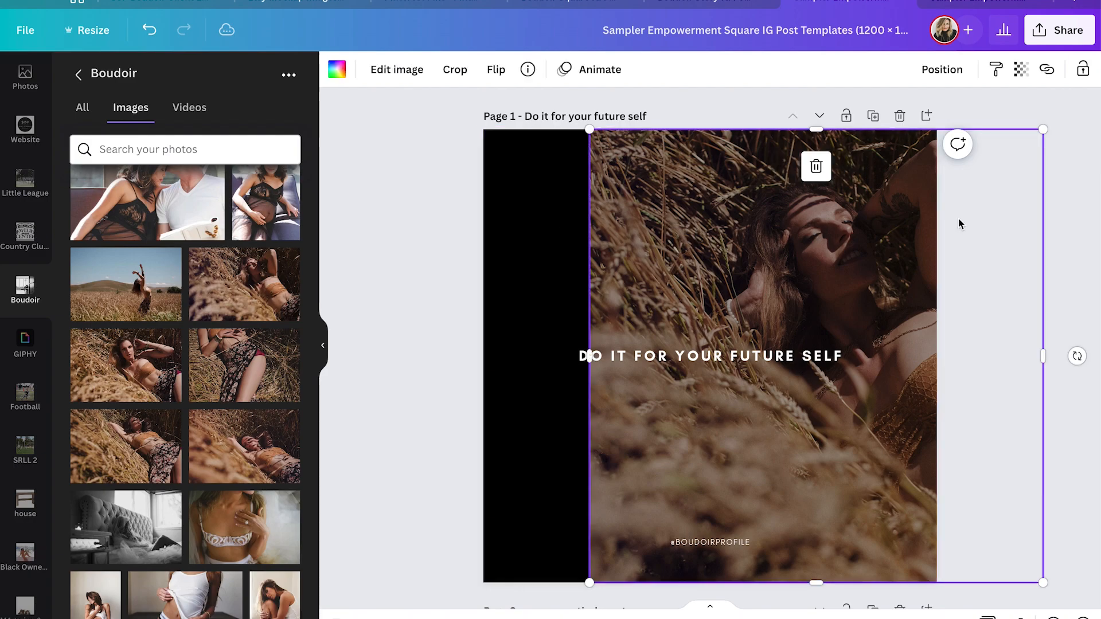
{"action": "left_click", "coordinate": [1020, 69]}
{"action": "mouse_move", "coordinate": [959, 135]}
{"action": "left_mouse_down"}
{"action": "mouse_move", "coordinate": [837, 140]}
{"action": "mouse_move", "coordinate": [977, 142]}
{"action": "left_mouse_up"}
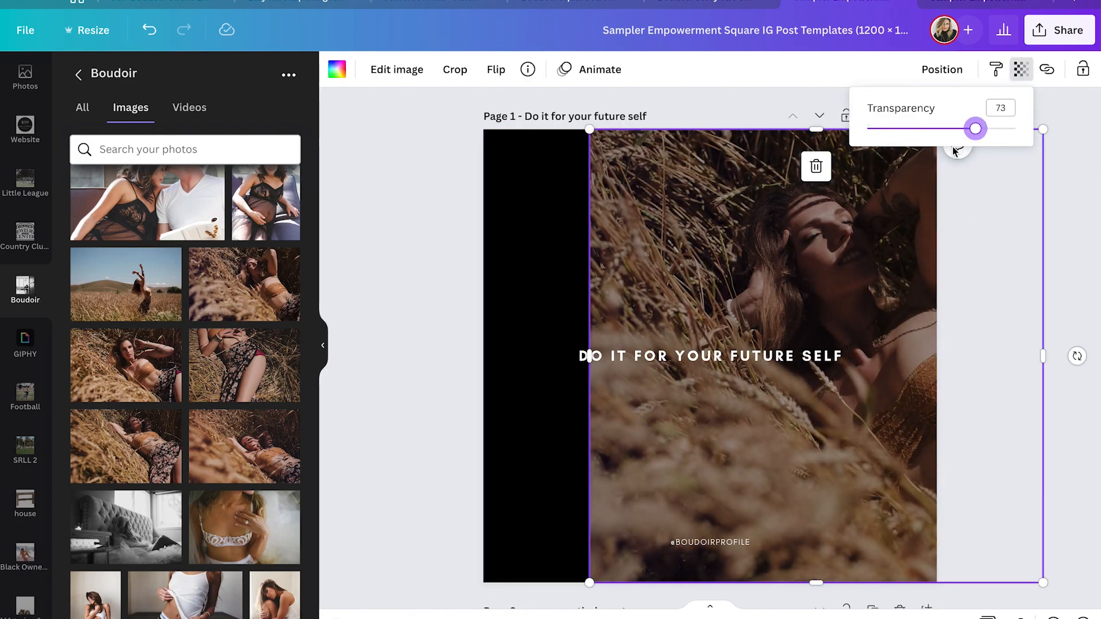
Try white and dusty pink as page 1's background color behind the photo.
{"action": "left_click", "coordinate": [548, 198]}
{"action": "left_click", "coordinate": [337, 69]}
{"action": "left_click", "coordinate": [89, 189]}
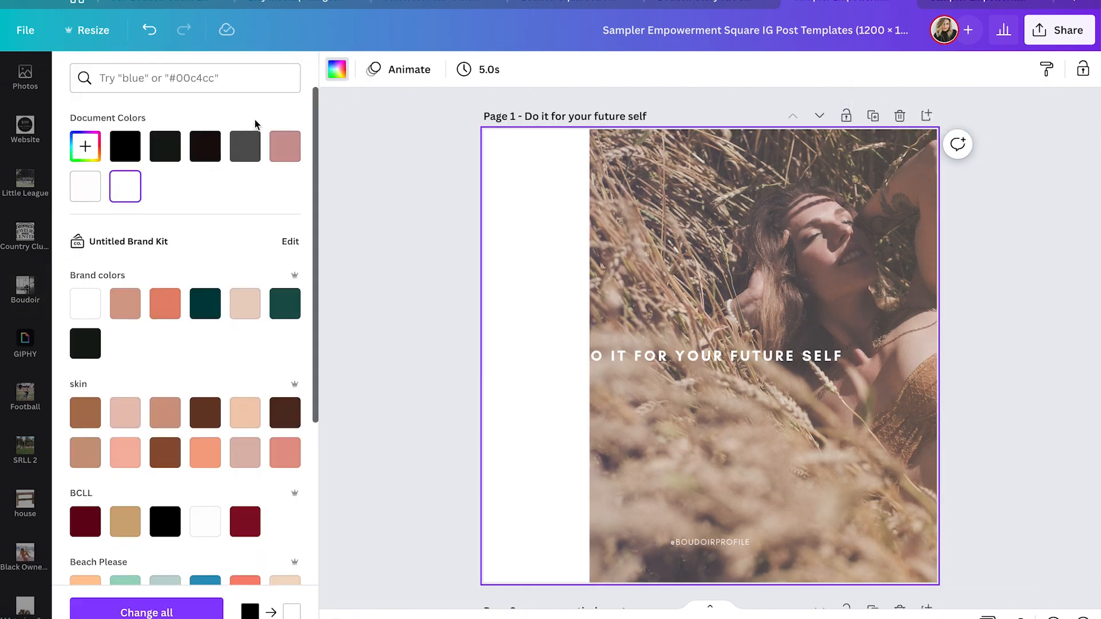
{"action": "left_click", "coordinate": [285, 145]}
Slide the photo back over page 1, adjust its transparency against the pink background, and move it aside again.
{"action": "left_click_drag", "start_coordinate": [699, 206], "coordinate": [593, 206]}
{"action": "left_click", "coordinate": [1021, 68]}
{"action": "left_click_drag", "start_coordinate": [974, 128], "coordinate": [983, 129]}
{"action": "left_click_drag", "start_coordinate": [560, 231], "coordinate": [636, 232]}
{"action": "left_click", "coordinate": [527, 192]}
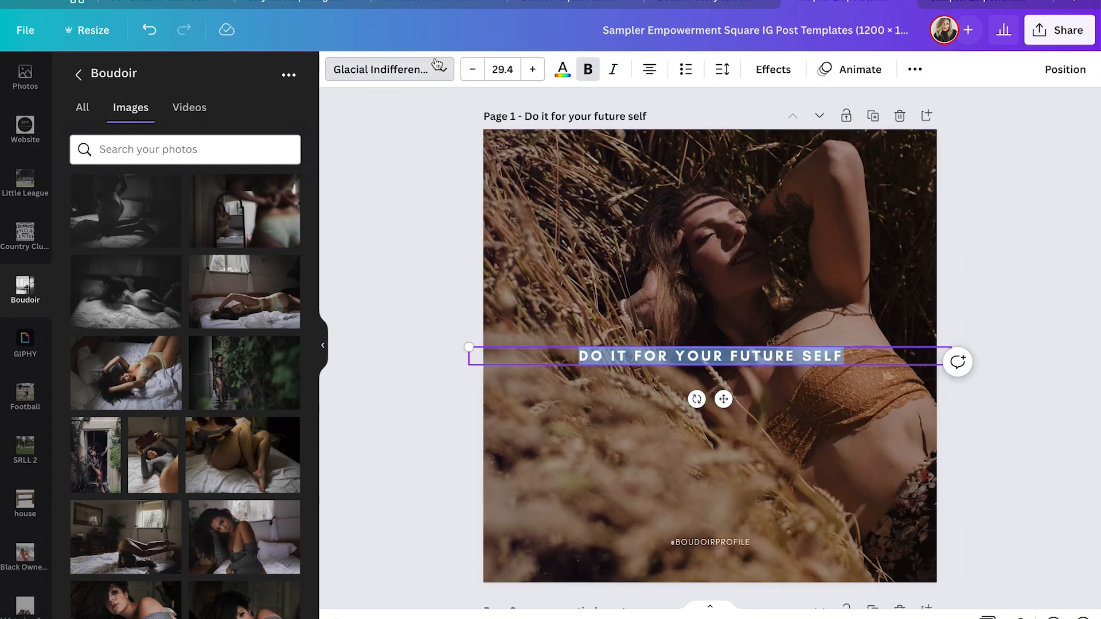
Search the fonts for "script" for the "DO IT FOR YOUR FUTURE SELF" text, and look through the general font list.
{"action": "left_click", "coordinate": [390, 69]}
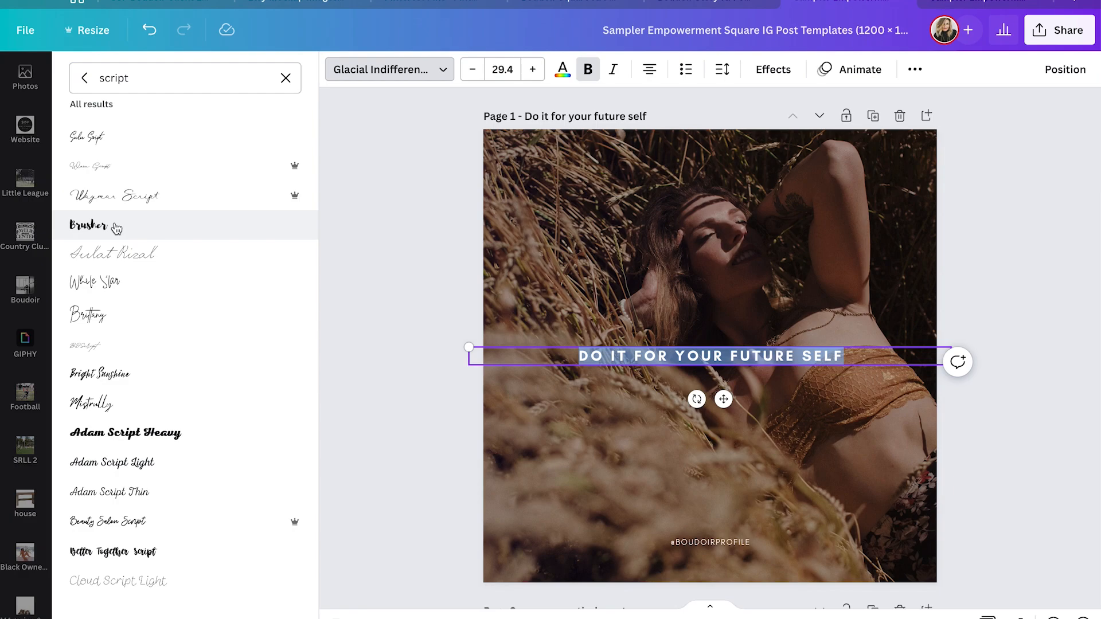
{"action": "mouse_move", "coordinate": [295, 199]}
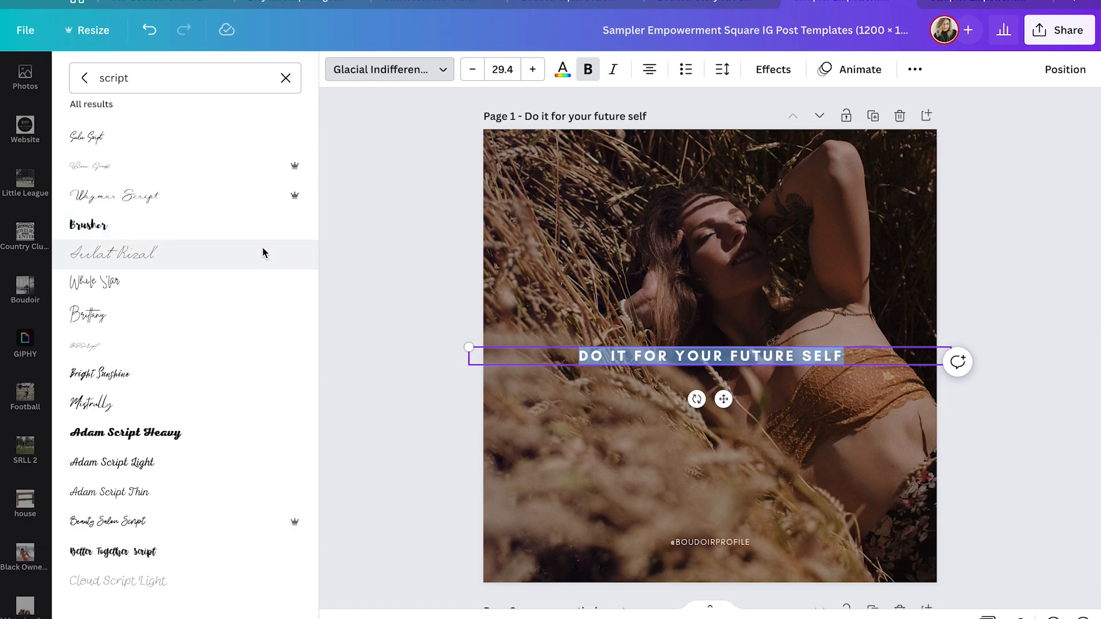
{"action": "left_click", "coordinate": [285, 78]}
{"action": "scroll", "coordinate": [136, 195], "scroll_direction": "up", "scroll_amount": 9}
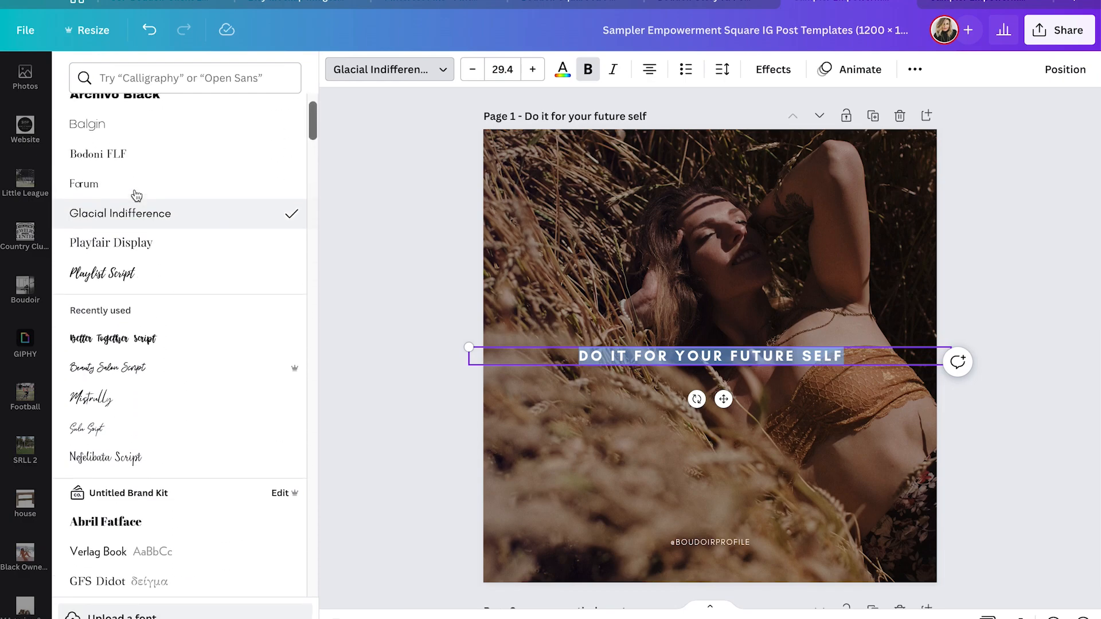
{"action": "left_click", "coordinate": [959, 445]}
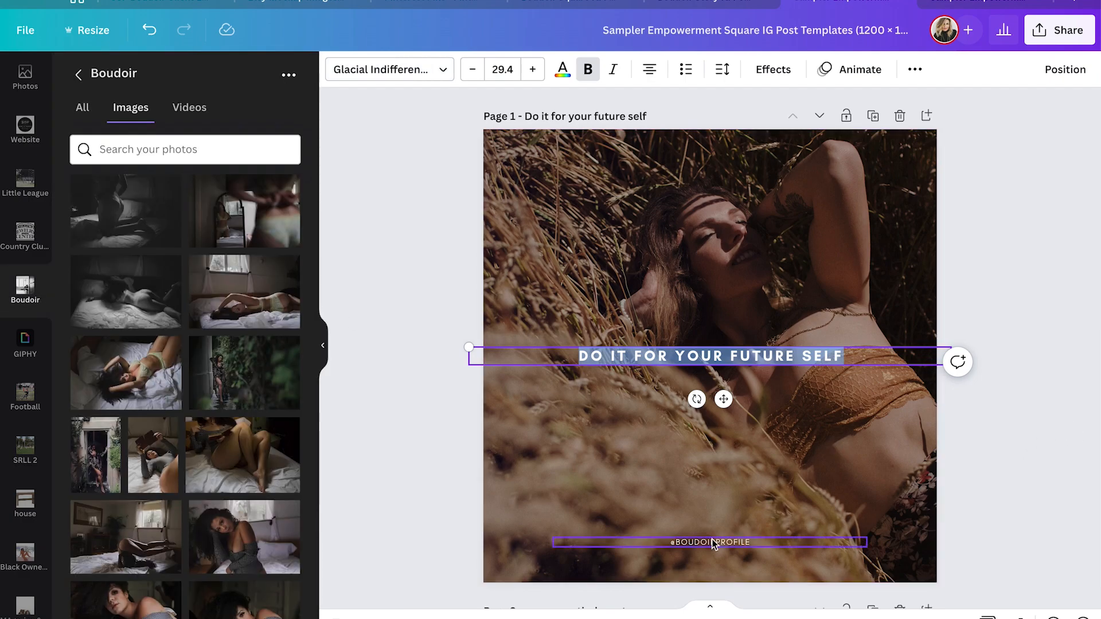
{"action": "left_click", "coordinate": [1009, 471]}
{"action": "left_click", "coordinate": [716, 545]}
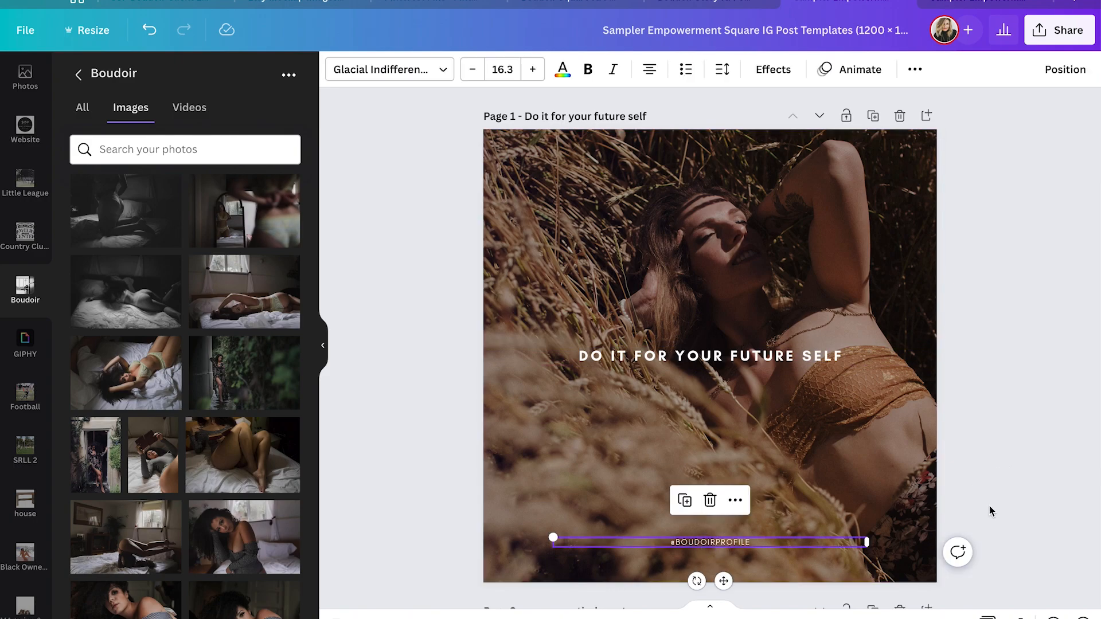
{"action": "left_click", "coordinate": [990, 511]}
Replace the photo on page 3, "love your body", with the laundromat portrait of the woman in a red top.
{"action": "scroll", "coordinate": [990, 511], "scroll_direction": "down", "scroll_amount": 10}
{"action": "scroll", "coordinate": [782, 482], "scroll_direction": "down", "scroll_amount": 7}
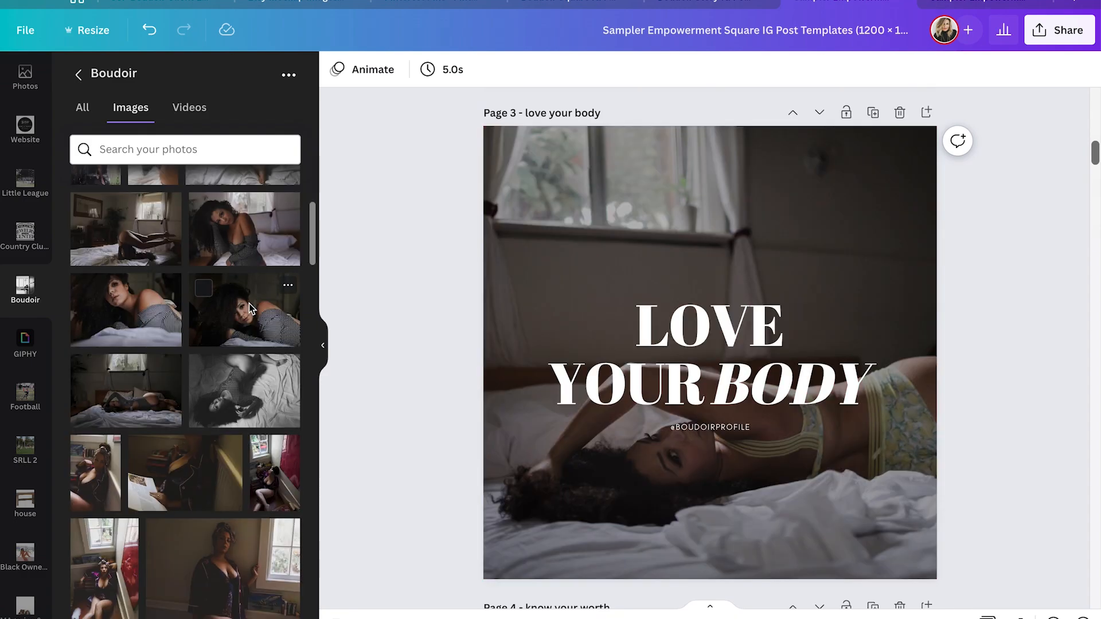
{"action": "left_click_drag", "start_coordinate": [125, 310], "coordinate": [420, 359]}
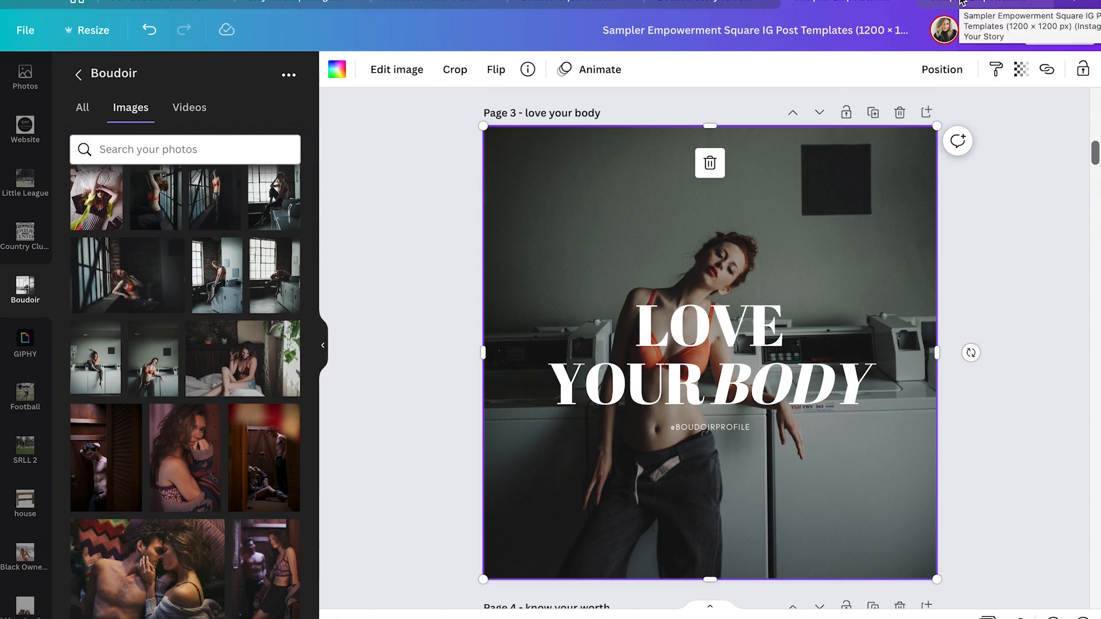
Switch to the Your Story version of the sampler templates, dismiss the sharing notice, and open the Boudoir photo folder.
{"action": "left_click", "coordinate": [962, 3]}
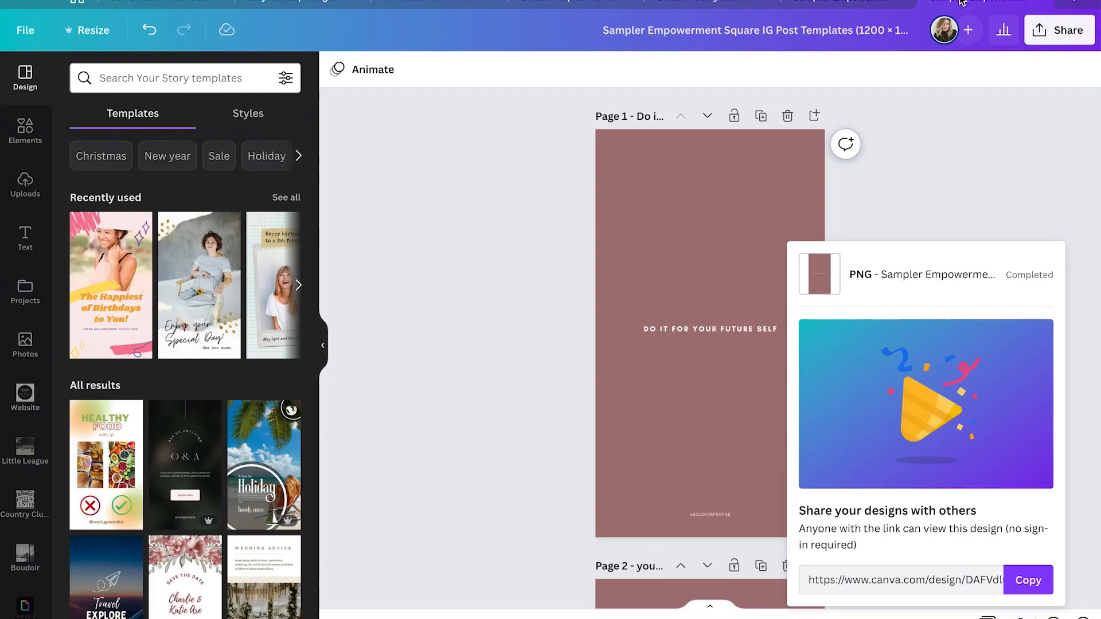
{"action": "left_click", "coordinate": [999, 172]}
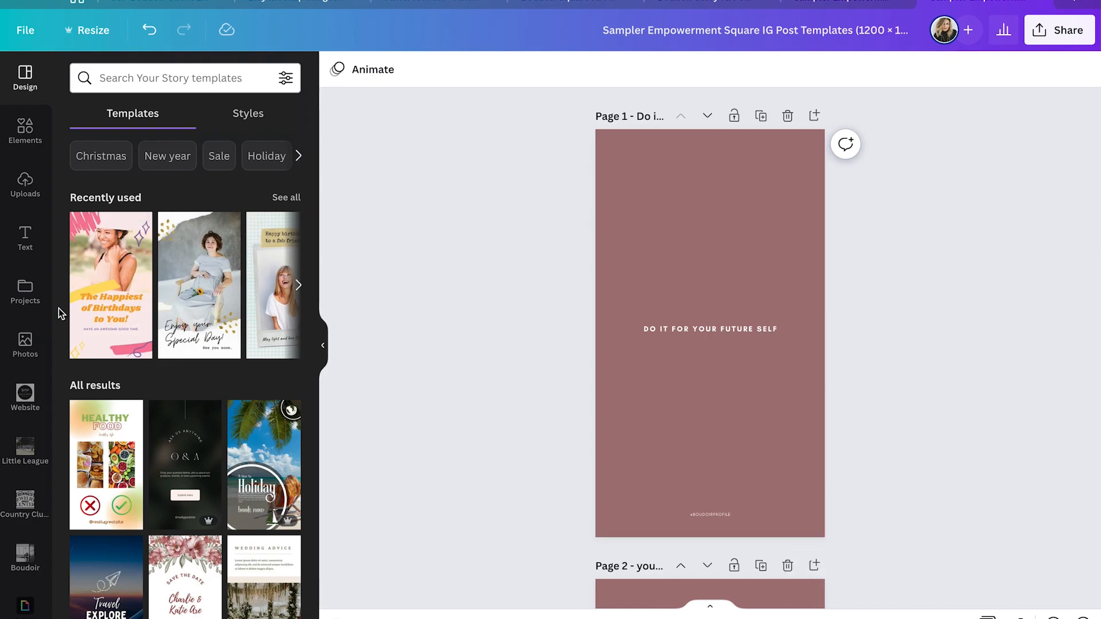
{"action": "left_click", "coordinate": [23, 556]}
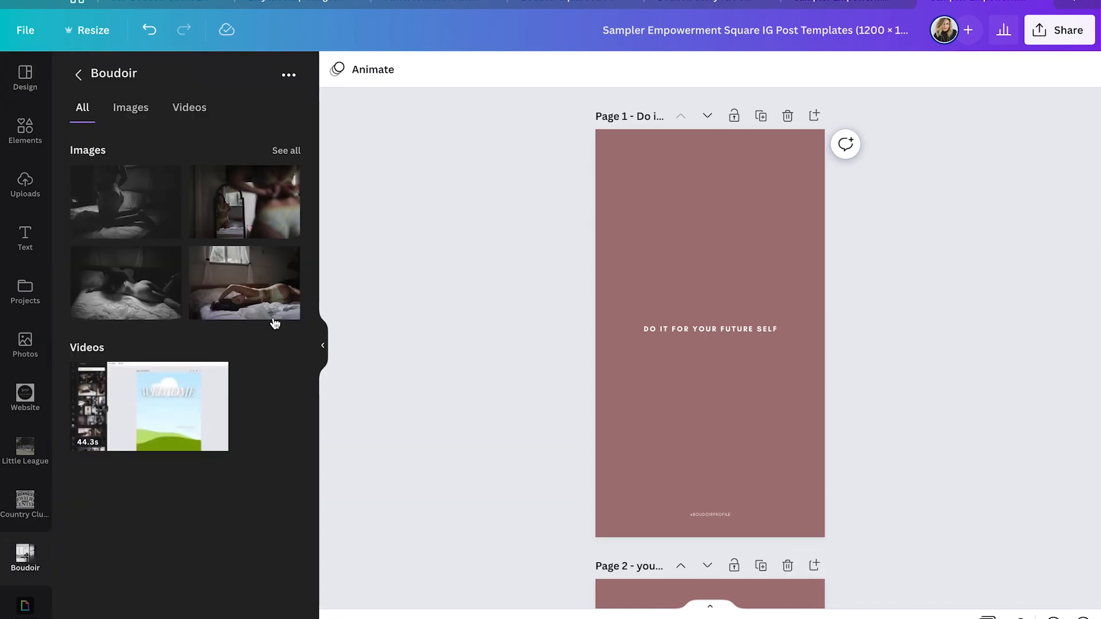
Place the white-tank-top portrait on page 5, enlarge it to about 1,380 × 2,206, and shift it to center the woman.
{"action": "scroll", "coordinate": [669, 359], "scroll_direction": "down", "scroll_amount": 20}
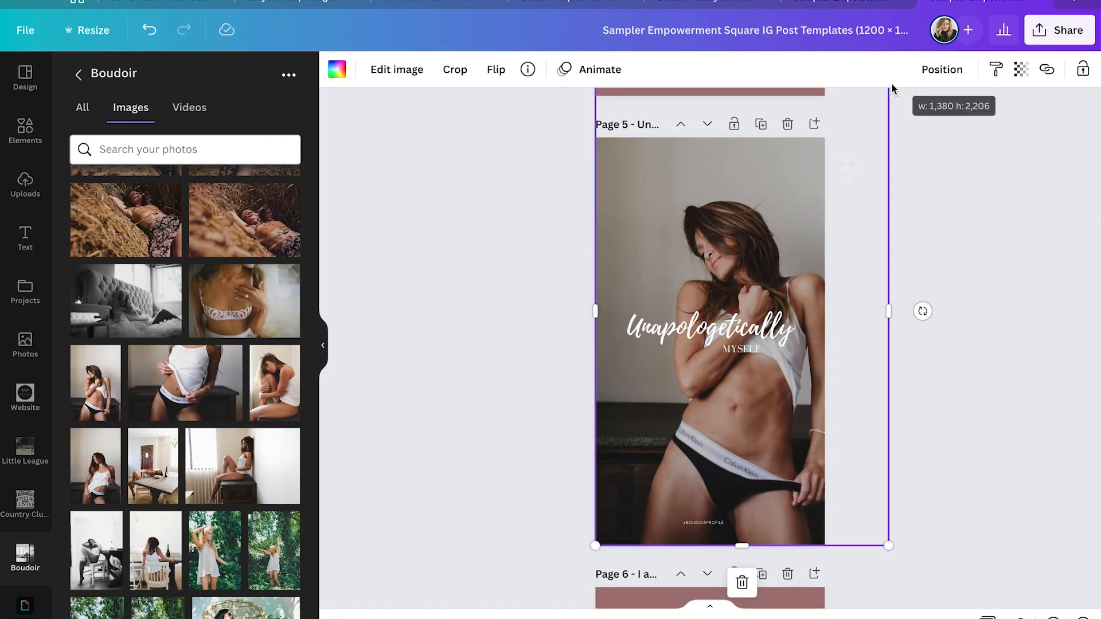
{"action": "left_click_drag", "start_coordinate": [757, 232], "coordinate": [731, 231]}
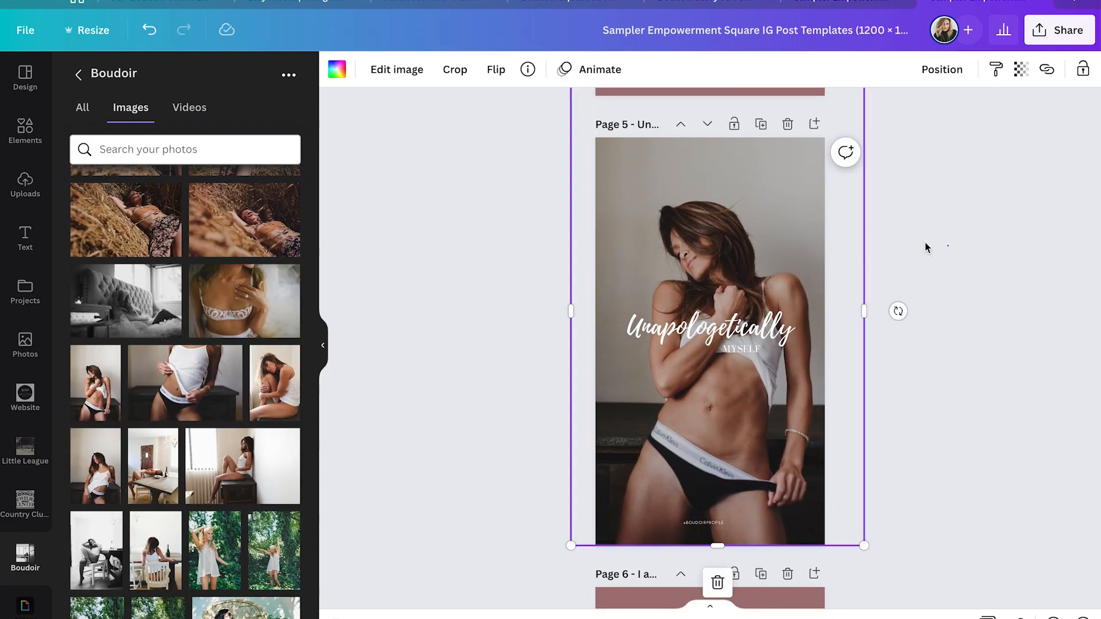
Set the transparency of page 5's portrait photo to 57.
{"action": "left_click", "coordinate": [1021, 69]}
{"action": "left_click_drag", "start_coordinate": [971, 133], "coordinate": [951, 129]}
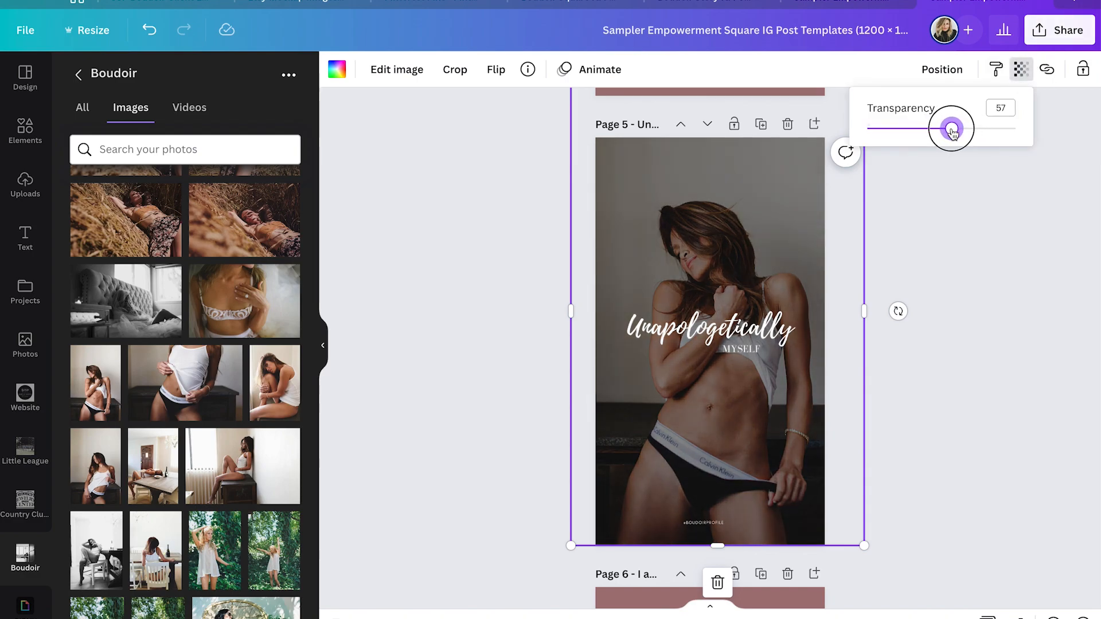
{"action": "left_click", "coordinate": [959, 245]}
Move the "Unapologetically" and "MYSELF" texts on page 5 slightly lower together.
{"action": "left_click", "coordinate": [756, 355]}
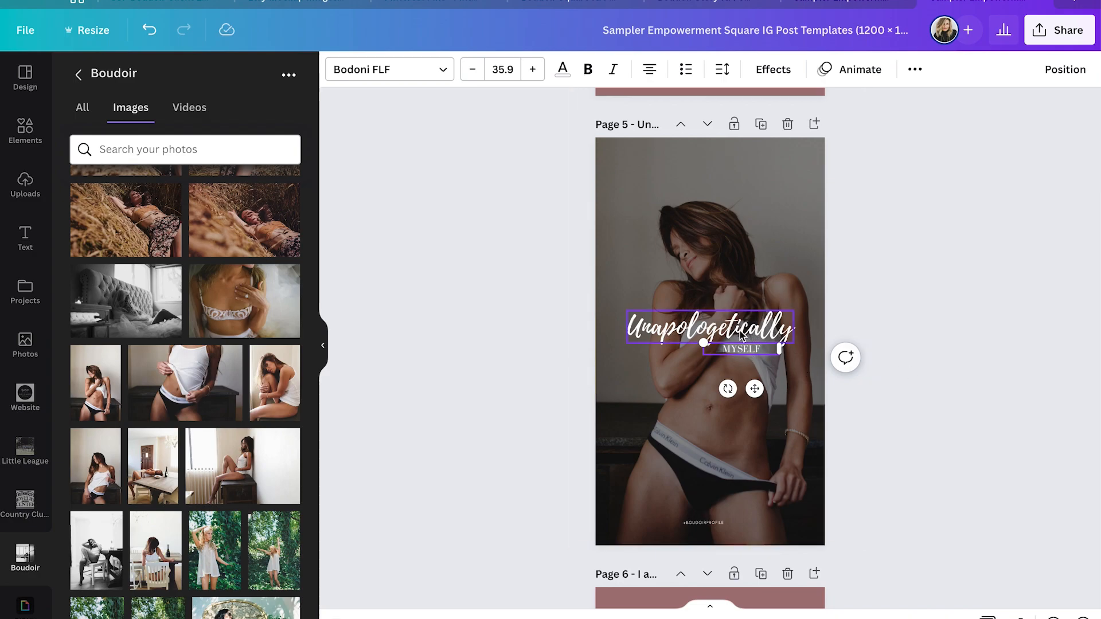
{"action": "left_click", "coordinate": [741, 336], "text": "shift"}
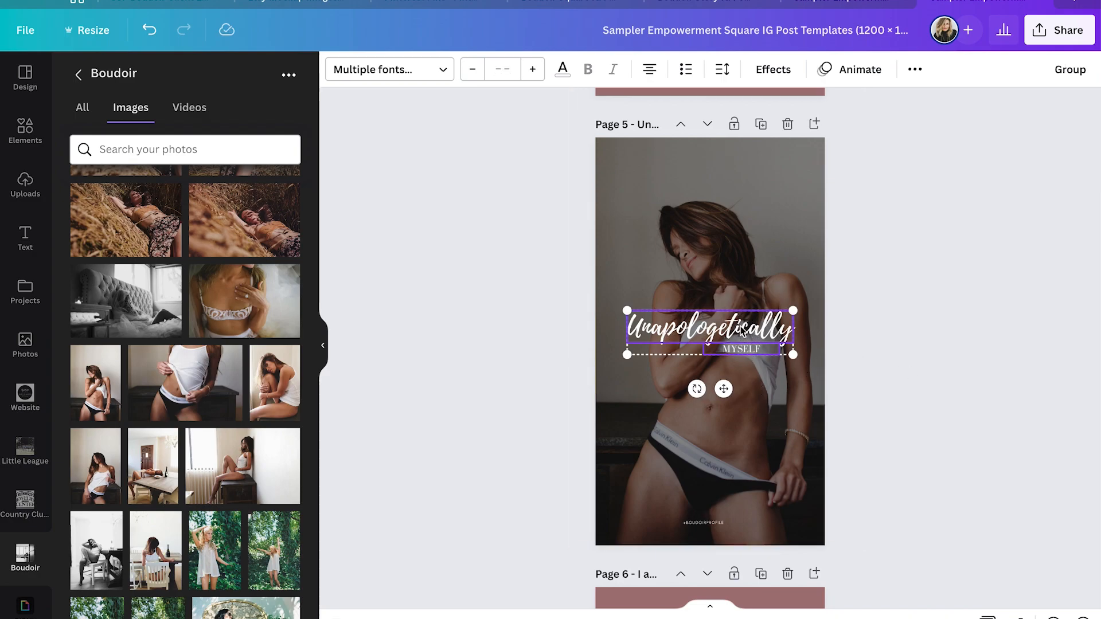
{"action": "mouse_move", "coordinate": [741, 336]}
{"action": "left_mouse_down"}
{"action": "mouse_move", "coordinate": [737, 470]}
{"action": "mouse_move", "coordinate": [740, 342]}
{"action": "mouse_move", "coordinate": [740, 358]}
{"action": "left_mouse_up"}
Group the "Unapologetically" and "MYSELF" texts on page 5 and nudge the group slightly lower.
{"action": "left_click", "coordinate": [750, 388]}
{"action": "left_click", "coordinate": [745, 381], "text": "shift"}
{"action": "left_click", "coordinate": [991, 379]}
{"action": "left_click", "coordinate": [744, 368]}
{"action": "left_click", "coordinate": [744, 382]}
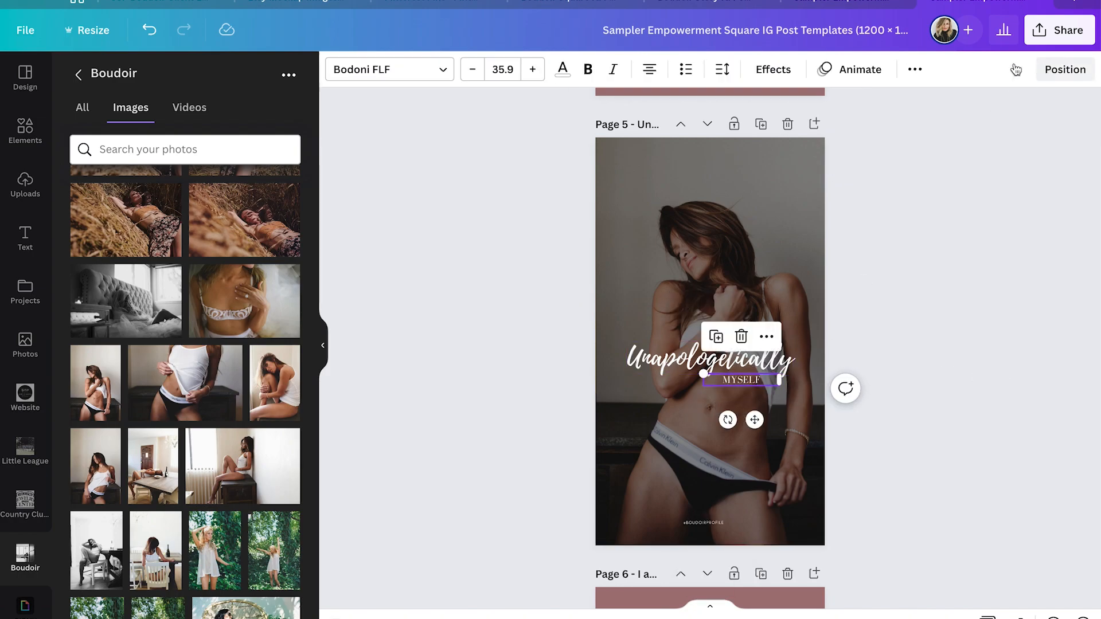
{"action": "left_click", "coordinate": [689, 355]}
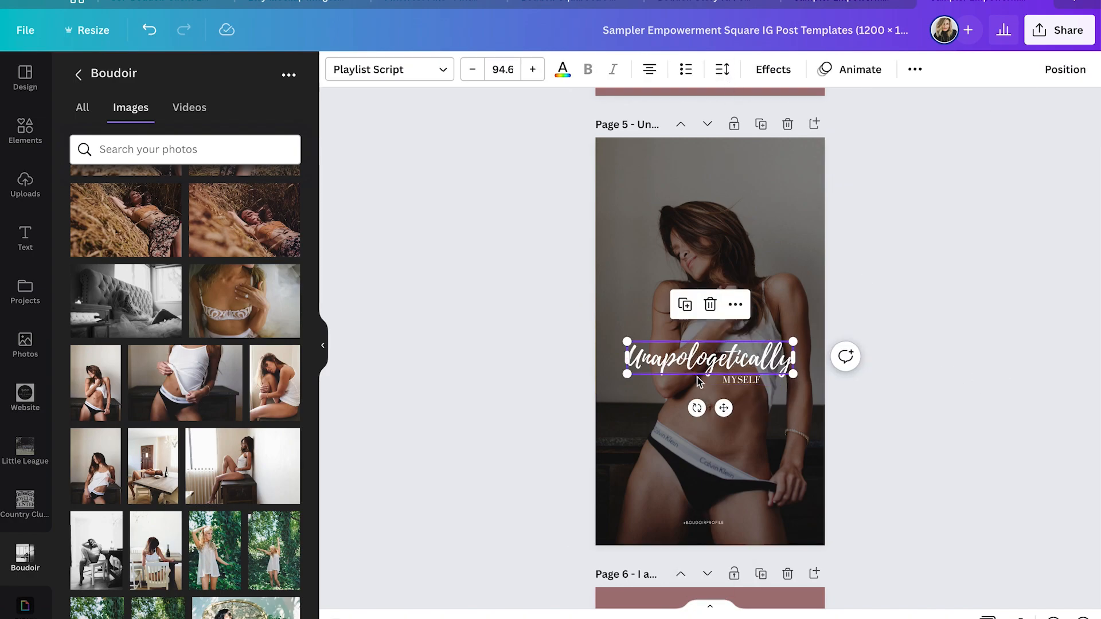
{"action": "left_click", "coordinate": [742, 383], "text": "shift"}
{"action": "left_click", "coordinate": [915, 69]}
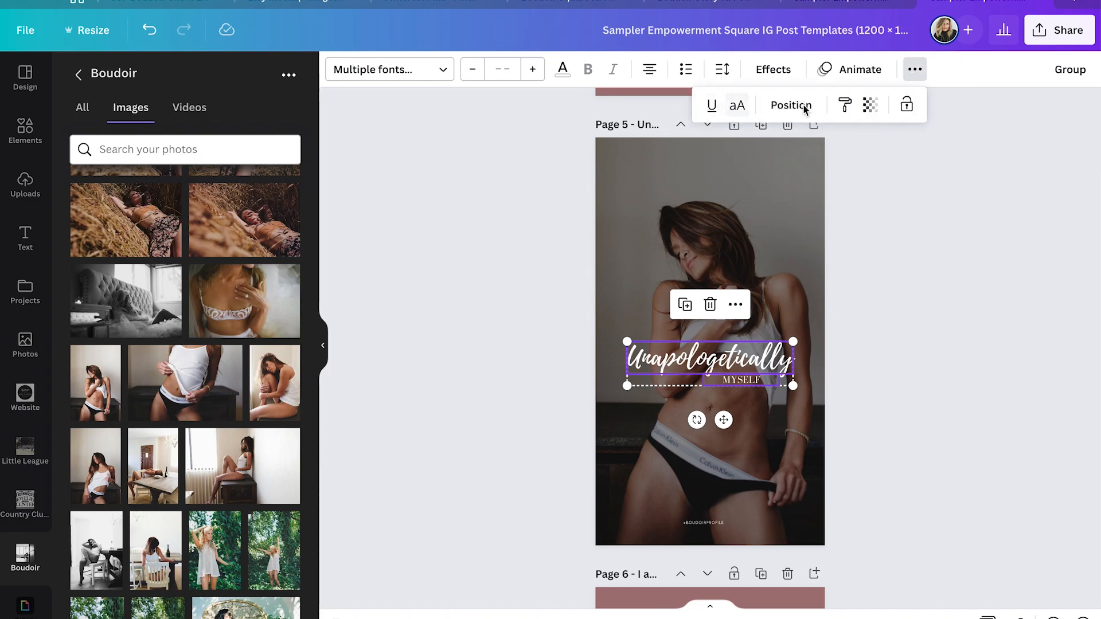
{"action": "left_click", "coordinate": [1061, 82]}
{"action": "left_click_drag", "start_coordinate": [714, 362], "coordinate": [731, 376]}
{"action": "left_click", "coordinate": [954, 411]}
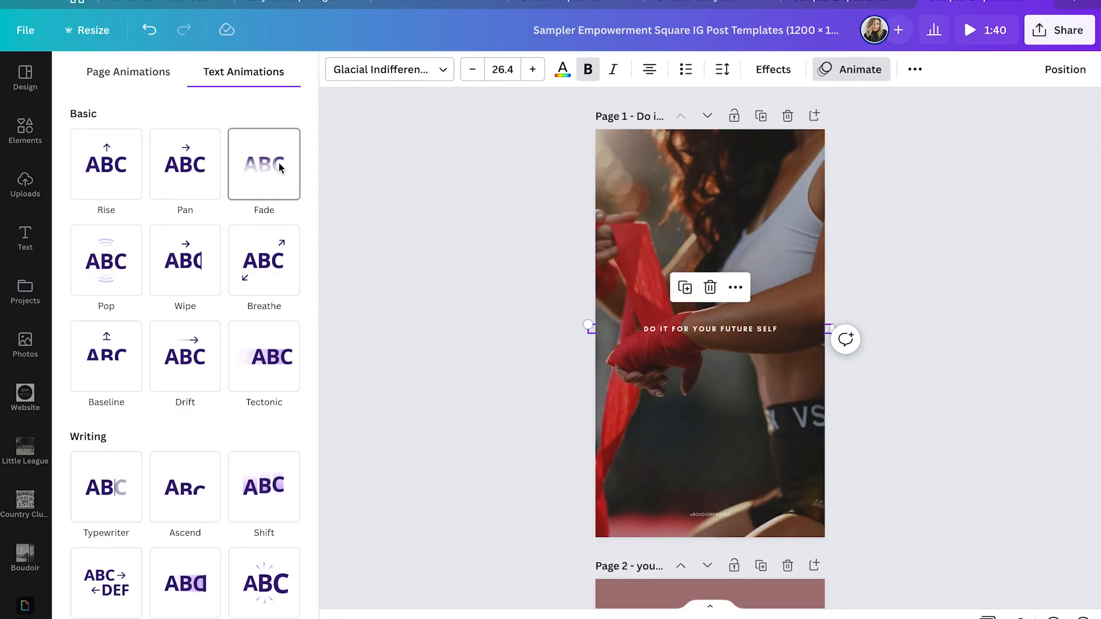
Apply the Fade text animation to page 1's "DO IT FOR YOUR FUTURE SELF", playing on enter with the Character writing style.
{"action": "left_click", "coordinate": [264, 165]}
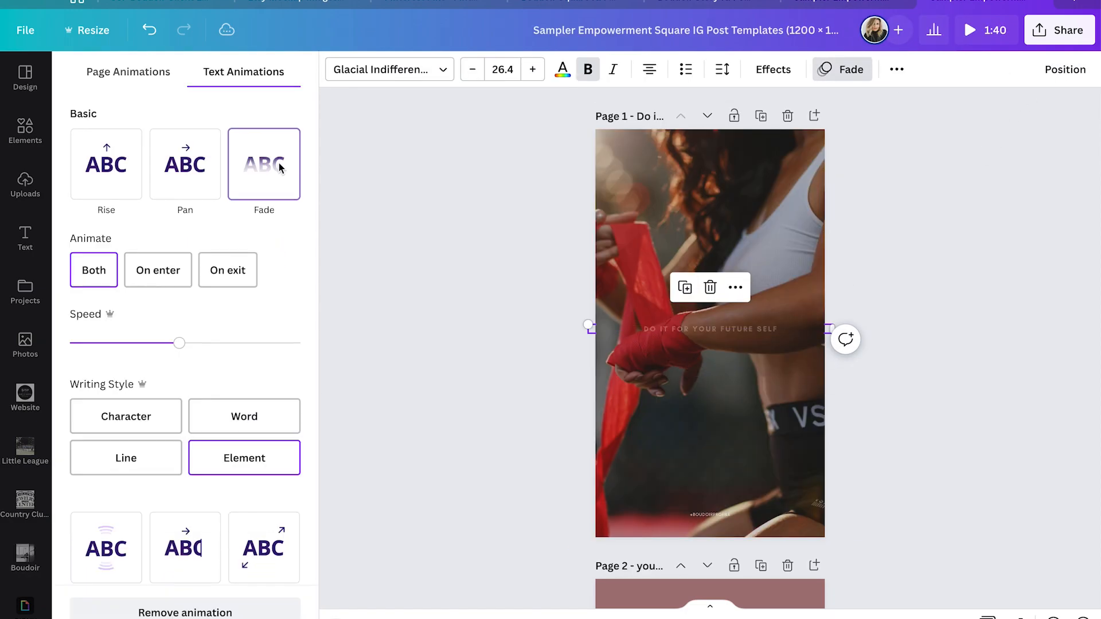
{"action": "left_click", "coordinate": [158, 270]}
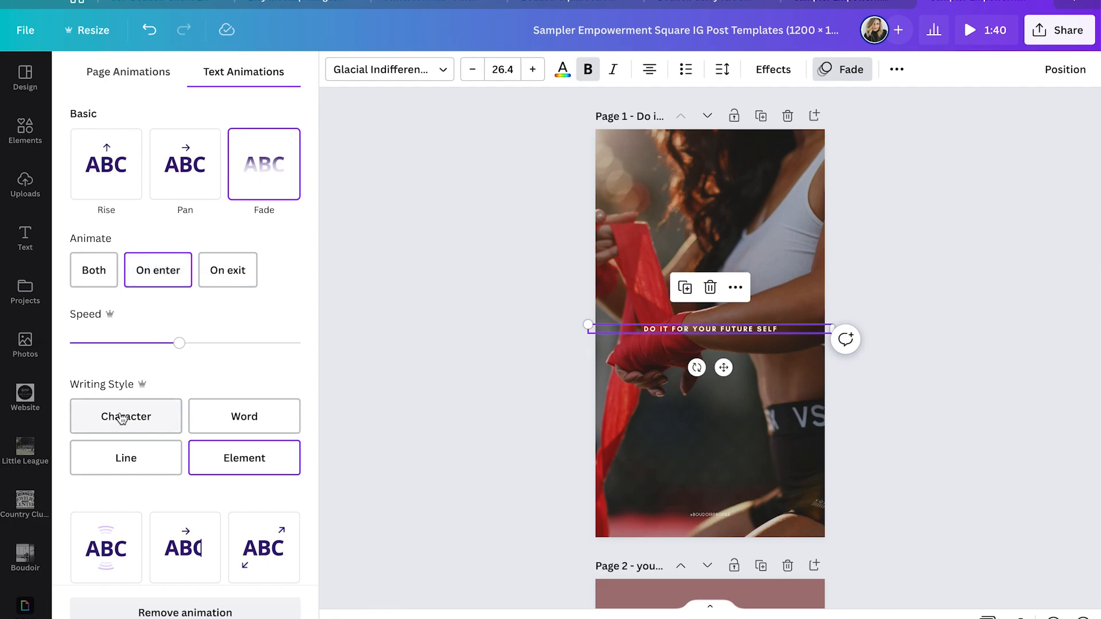
{"action": "left_click", "coordinate": [121, 422]}
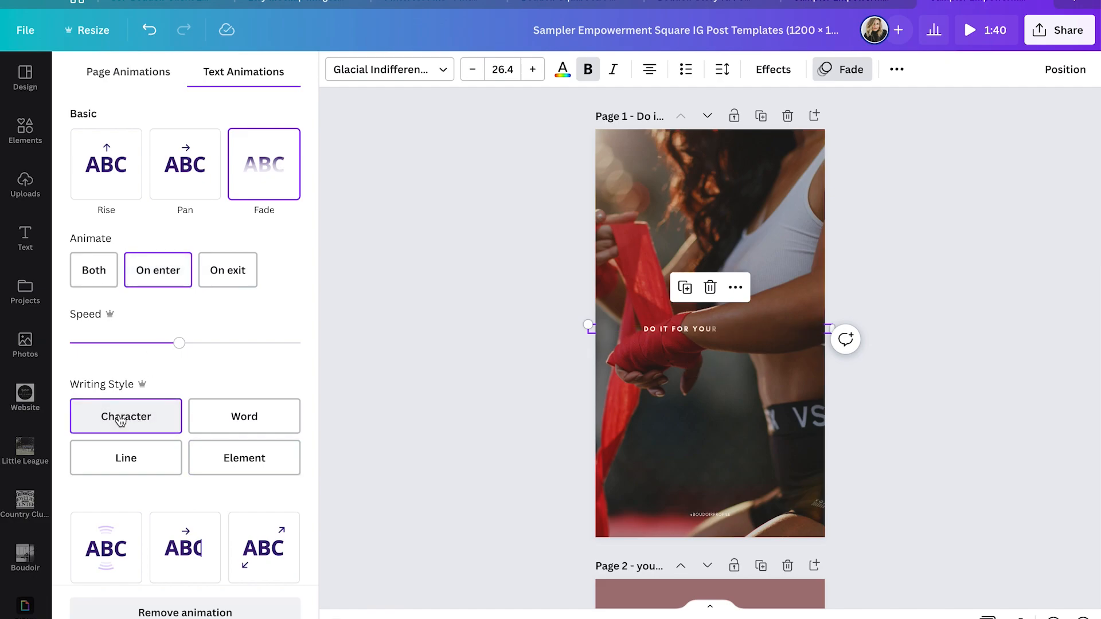
Switch page 1's "DO IT FOR YOUR FUTURE SELF" to the Typewriter text animation with a slightly slower speed and Character writing style.
{"action": "scroll", "coordinate": [115, 453], "scroll_direction": "down", "scroll_amount": 5}
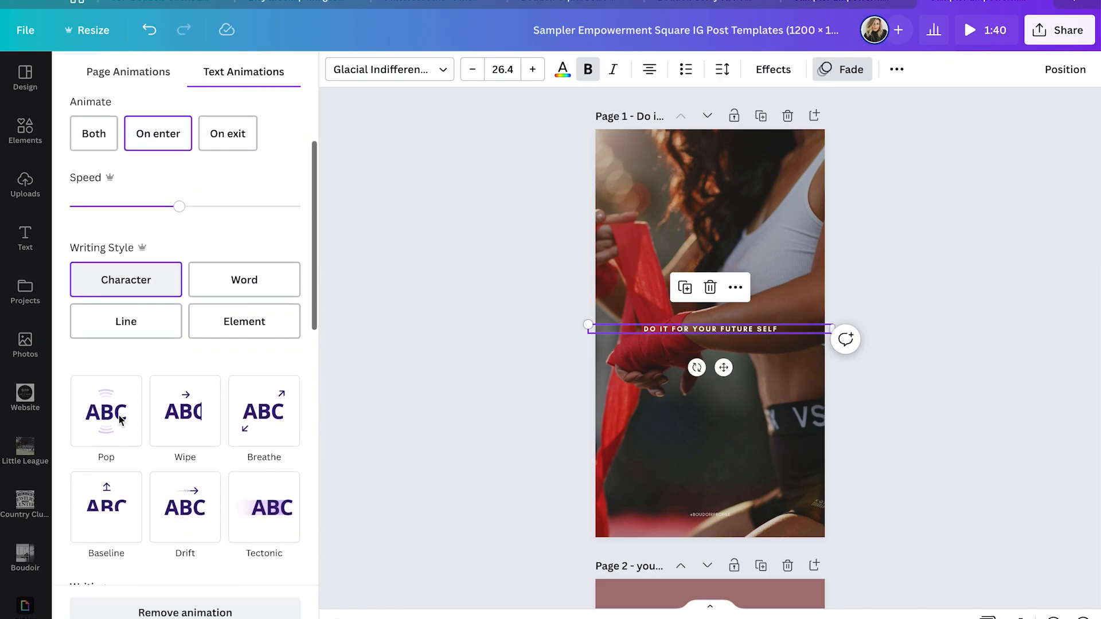
{"action": "left_click", "coordinate": [106, 485]}
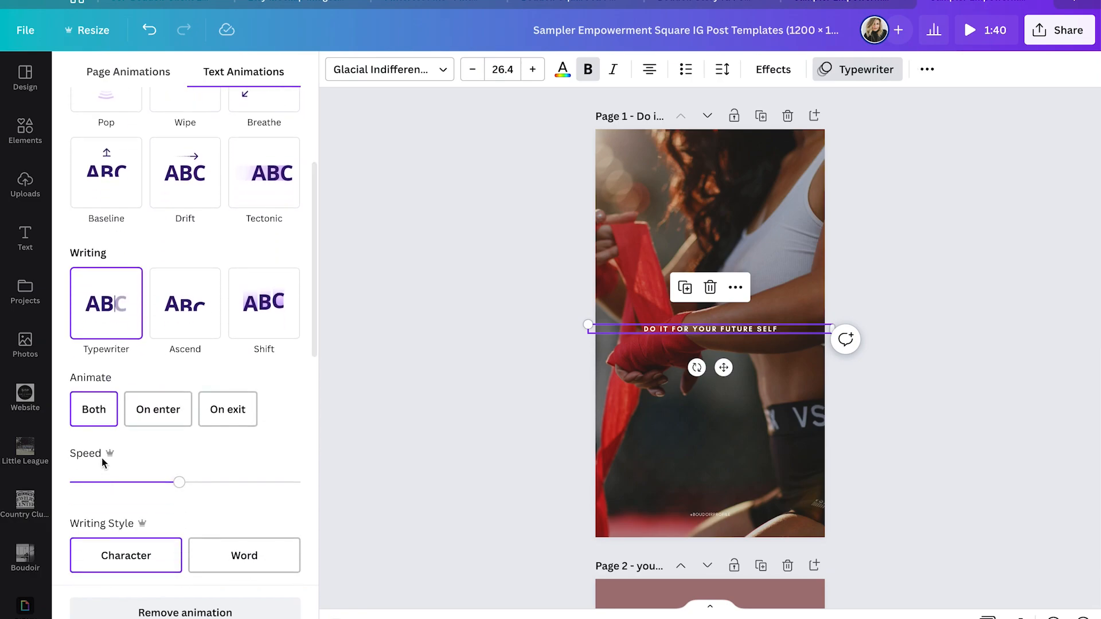
{"action": "left_click", "coordinate": [122, 558]}
{"action": "left_click_drag", "start_coordinate": [179, 482], "coordinate": [155, 482]}
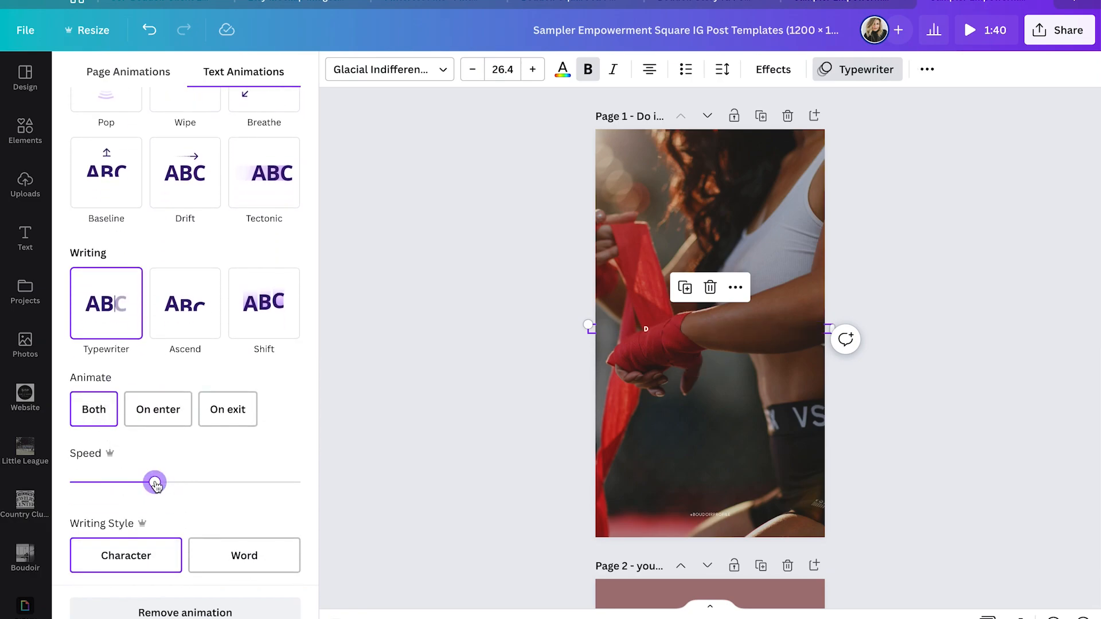
{"action": "left_click", "coordinate": [126, 559]}
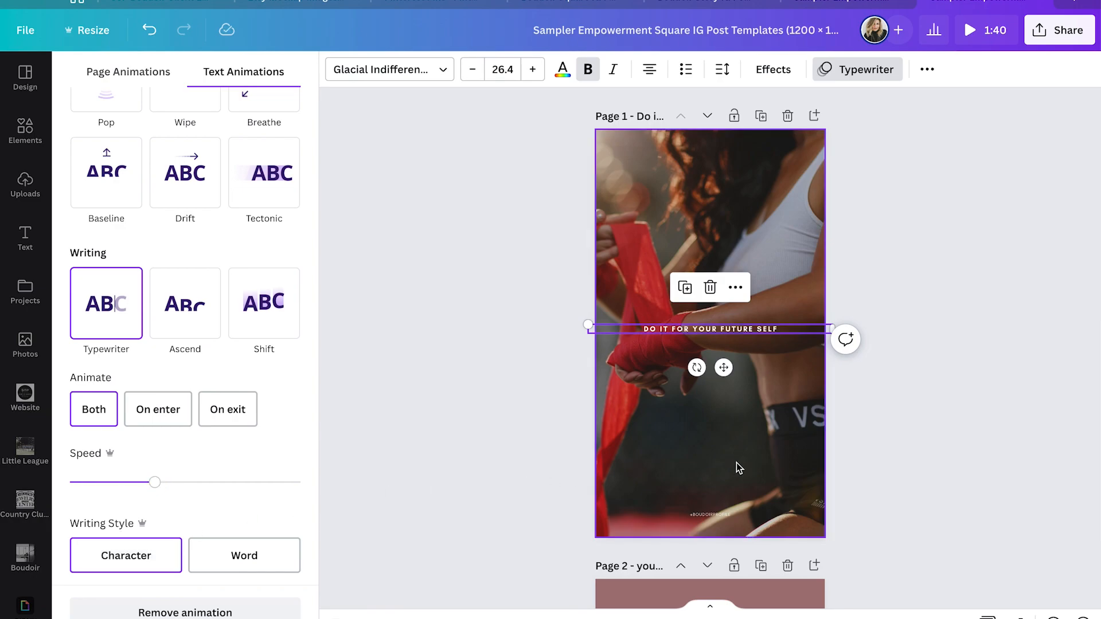
{"action": "left_click", "coordinate": [914, 466]}
{"action": "left_click", "coordinate": [795, 228]}
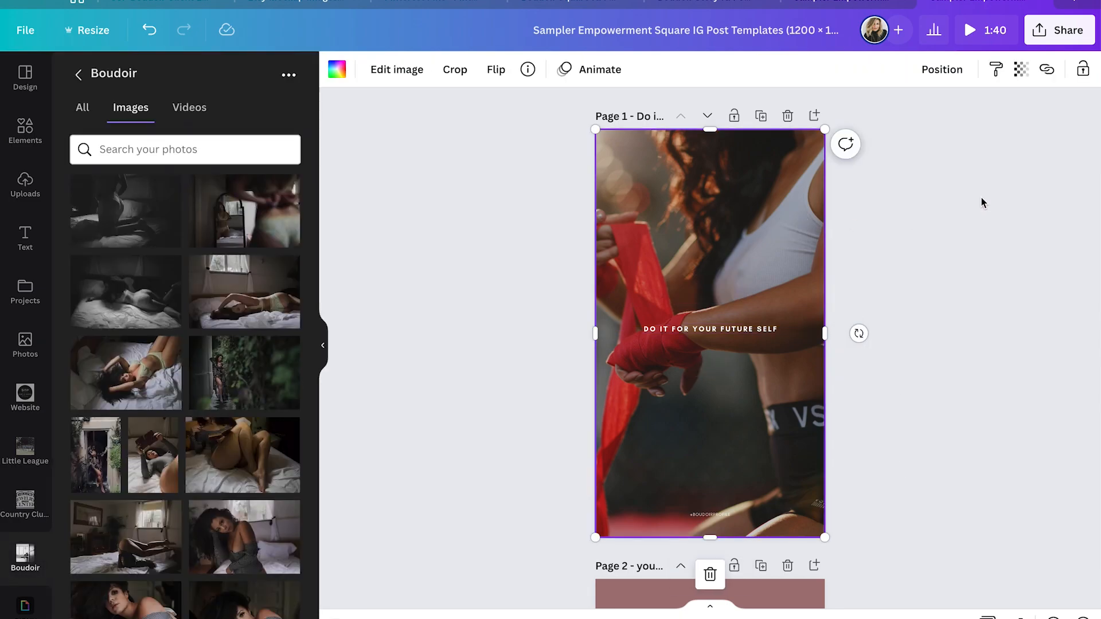
Set the download options to MP4 Video with only page 1 selected, then close the options without downloading.
{"action": "left_click", "coordinate": [1054, 27]}
{"action": "left_click", "coordinate": [863, 391]}
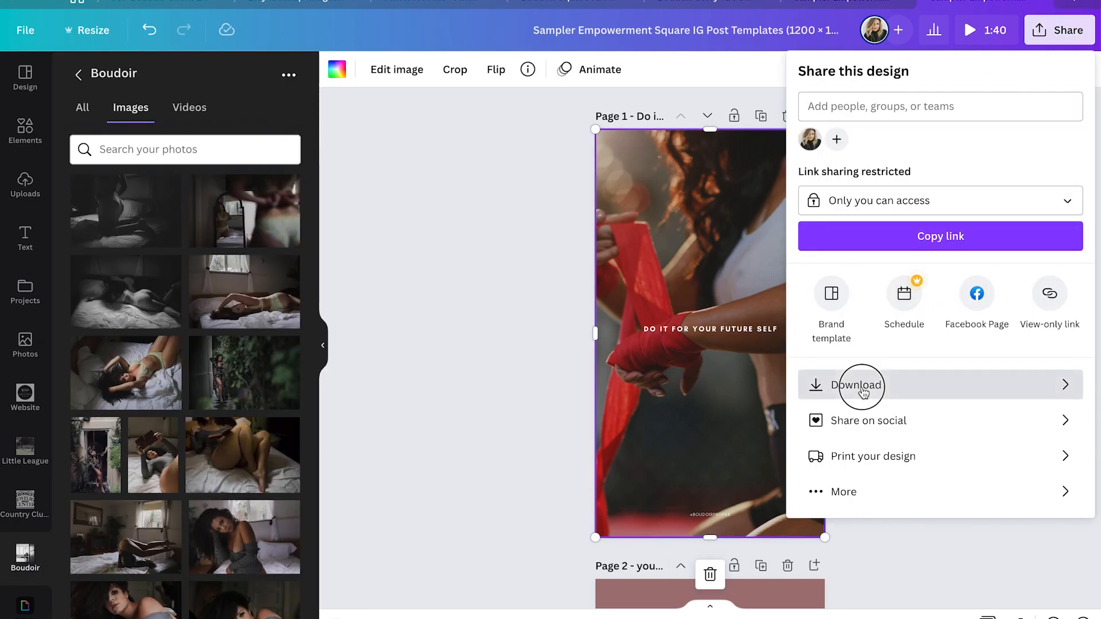
{"action": "left_click", "coordinate": [961, 136]}
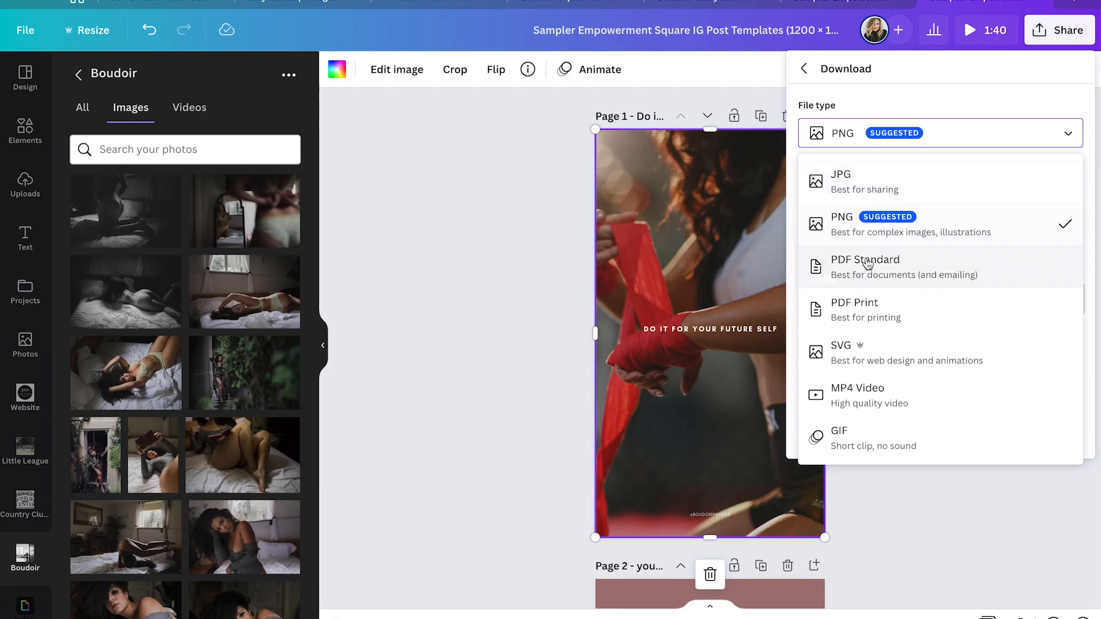
{"action": "left_click", "coordinate": [863, 392]}
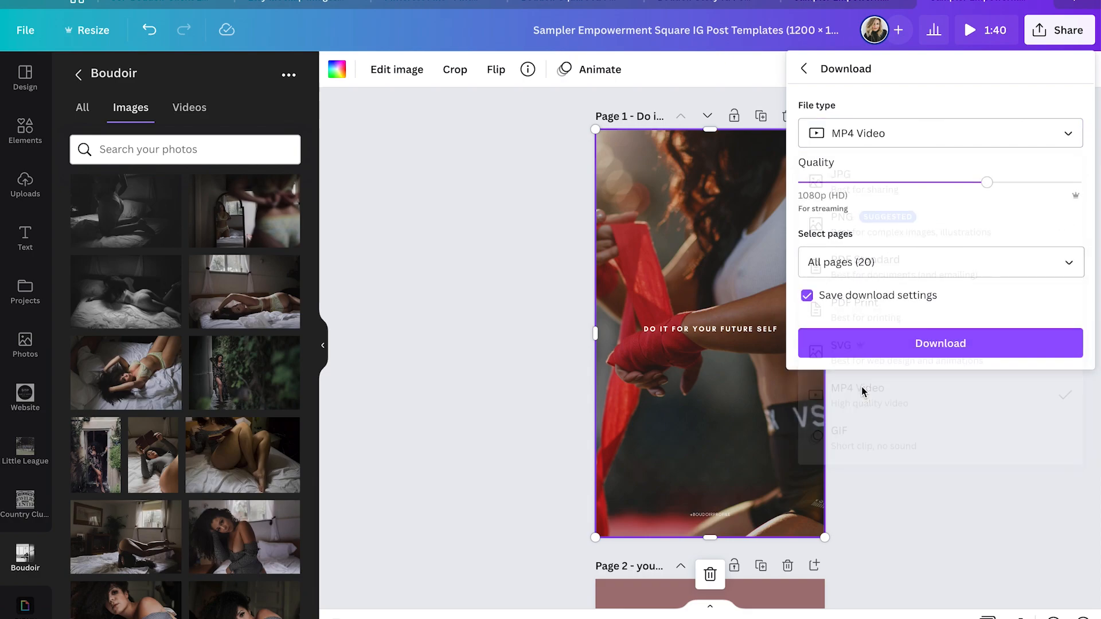
{"action": "left_click", "coordinate": [876, 270]}
{"action": "left_click", "coordinate": [873, 304]}
{"action": "left_click", "coordinate": [865, 342]}
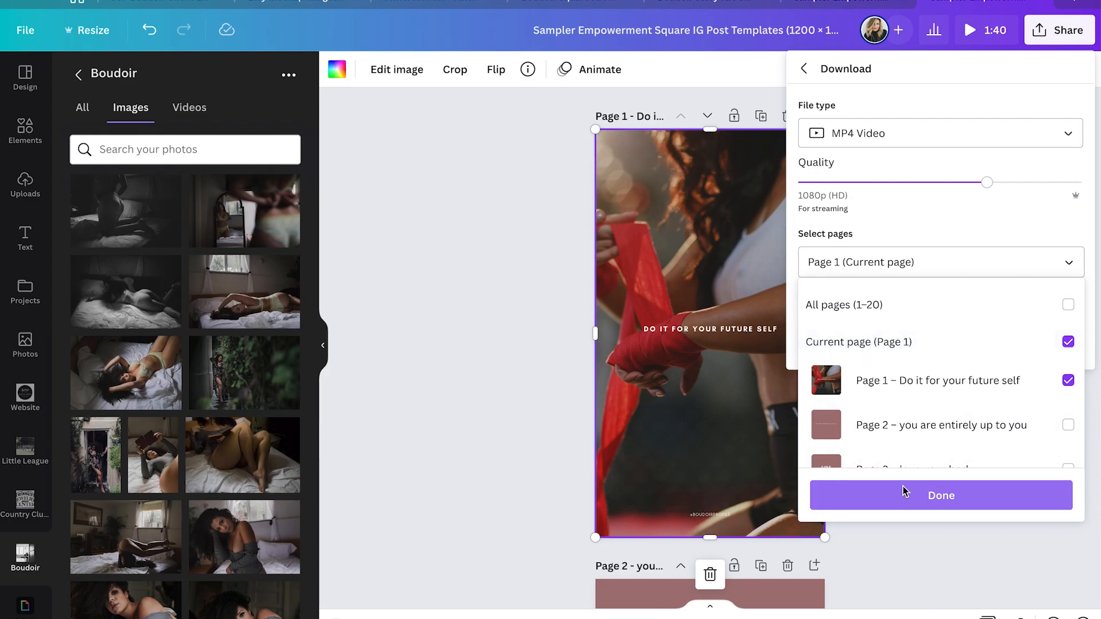
{"action": "left_click", "coordinate": [905, 539]}
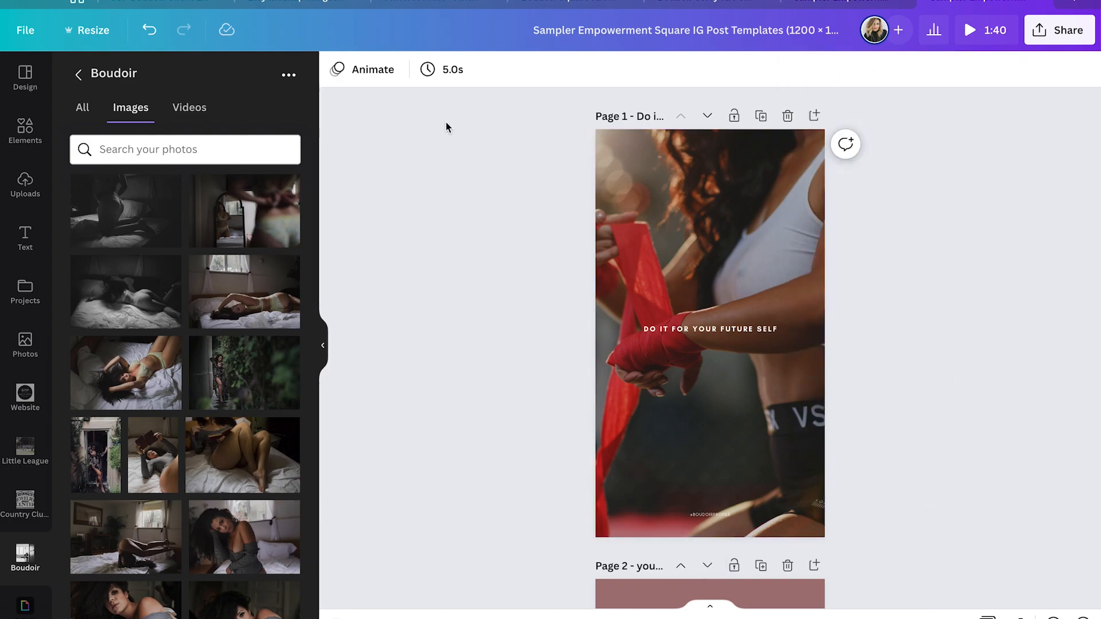
Set page 1's timing to 15.0 seconds without applying it to all pages.
{"action": "left_click", "coordinate": [445, 72]}
{"action": "left_click_drag", "start_coordinate": [463, 135], "coordinate": [512, 135]}
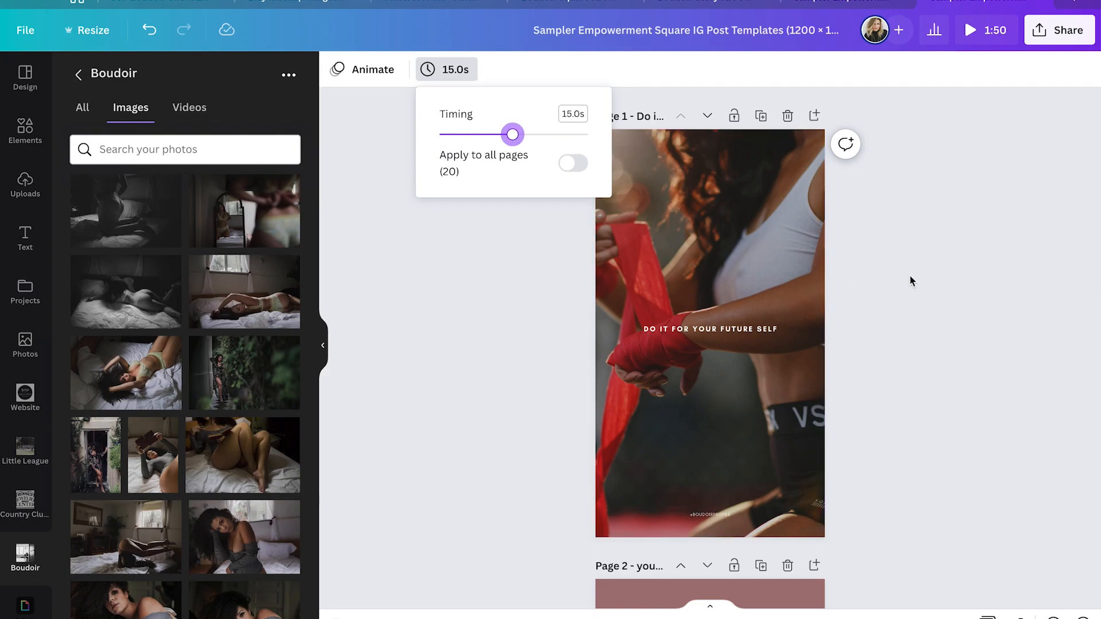
{"action": "left_click", "coordinate": [910, 280]}
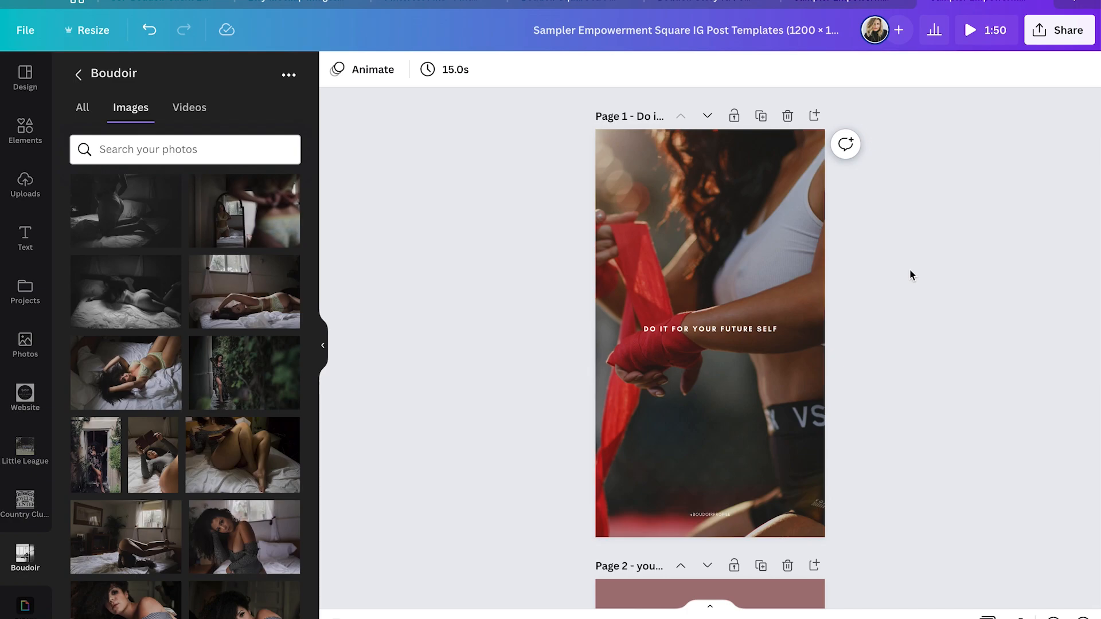
Try the Party and Chill page animations on page 1.
{"action": "left_click", "coordinate": [362, 70]}
{"action": "left_click", "coordinate": [115, 184]}
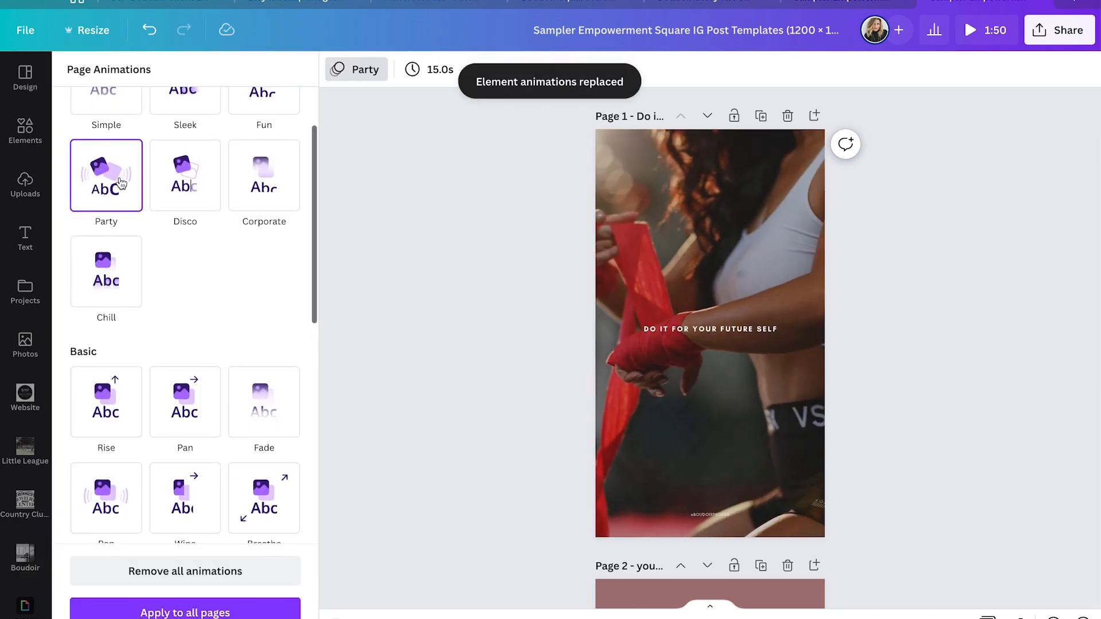
{"action": "left_click", "coordinate": [127, 286]}
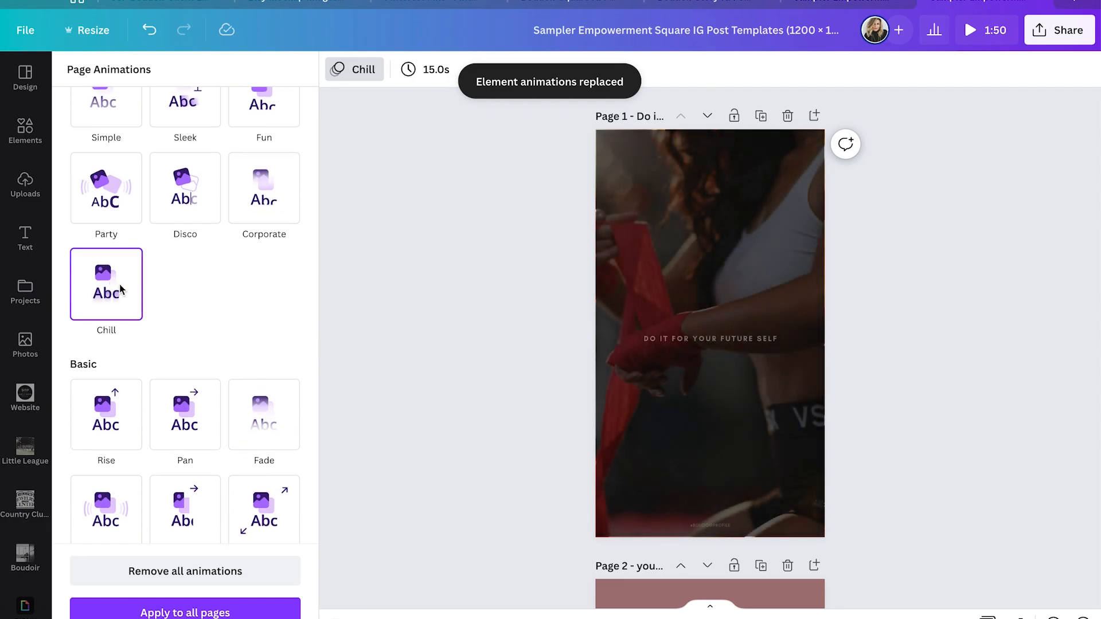
Apply the Neon page animation to page 1 and open the photo animations for its background photo.
{"action": "scroll", "coordinate": [121, 289], "scroll_direction": "down", "scroll_amount": 5}
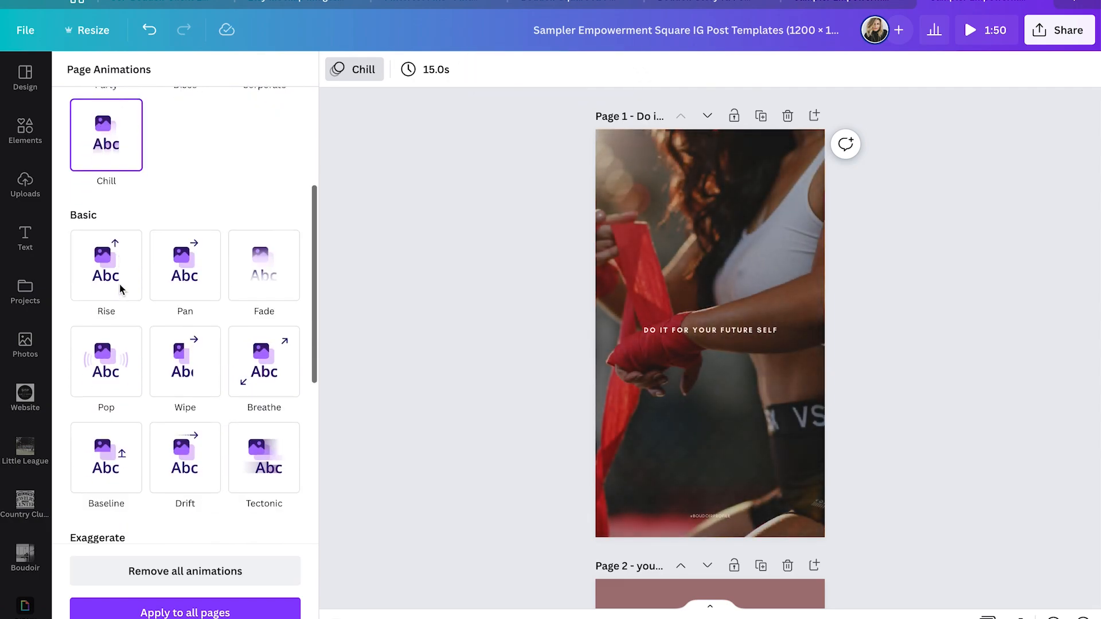
{"action": "scroll", "coordinate": [125, 398], "scroll_direction": "down", "scroll_amount": 2}
{"action": "scroll", "coordinate": [184, 321], "scroll_direction": "down", "scroll_amount": 1}
{"action": "left_click", "coordinate": [184, 248]}
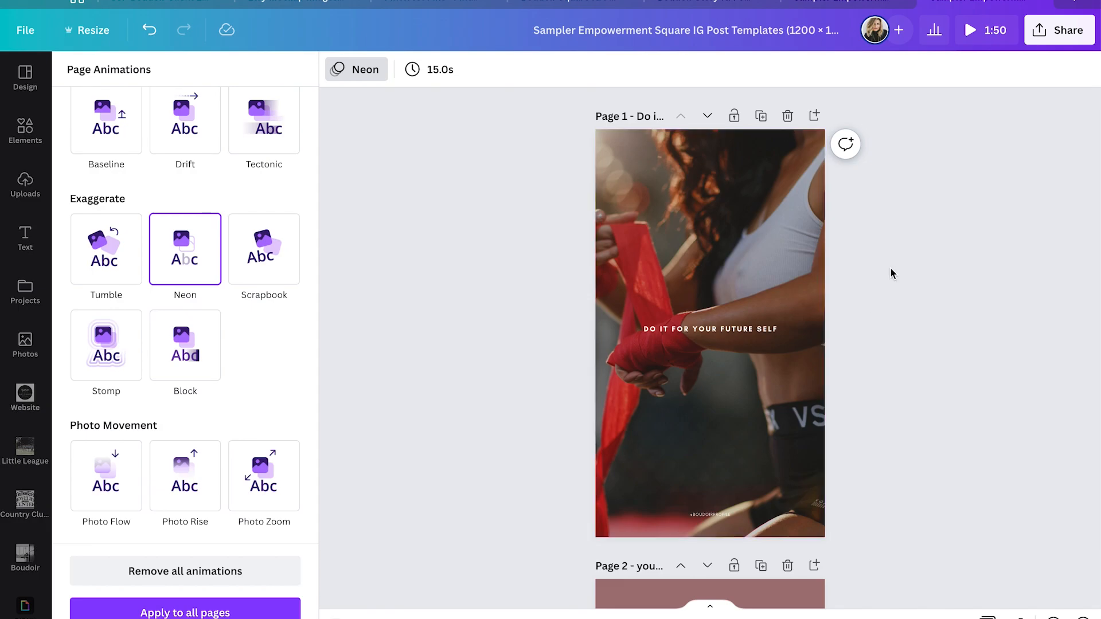
{"action": "left_click", "coordinate": [782, 184]}
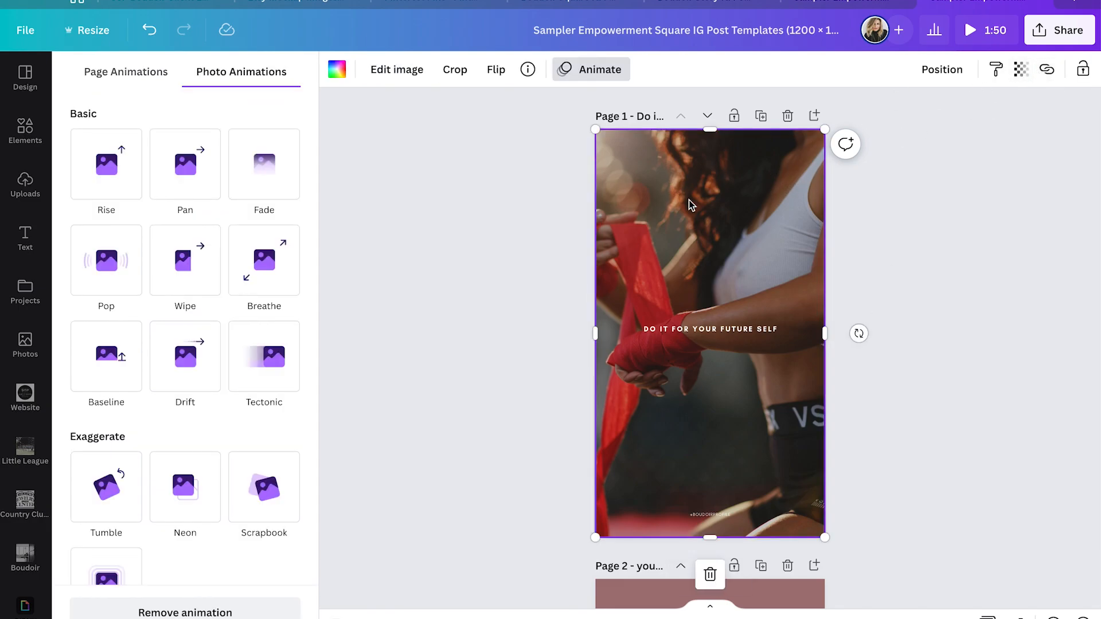